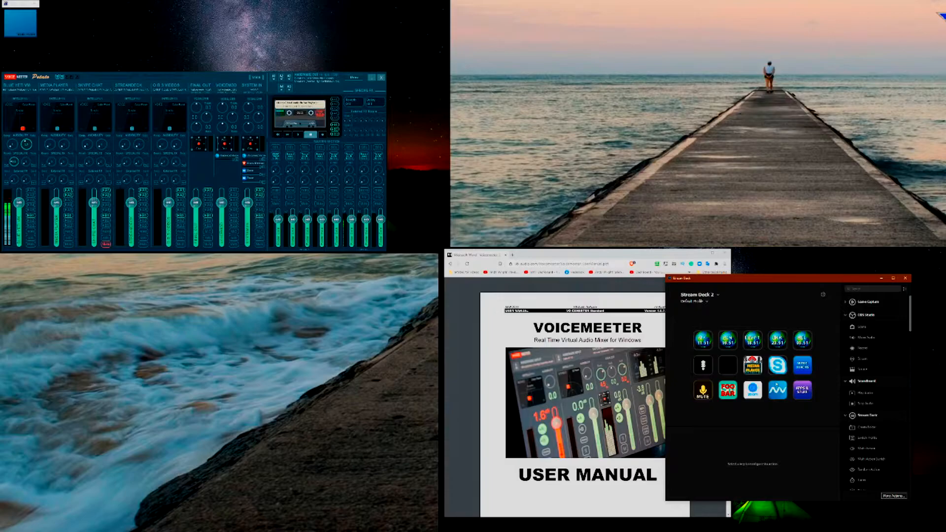
Step: Open the media player folder on the Stream Deck and place the music player window over the Voicemeeter manual
double_click(776, 384)
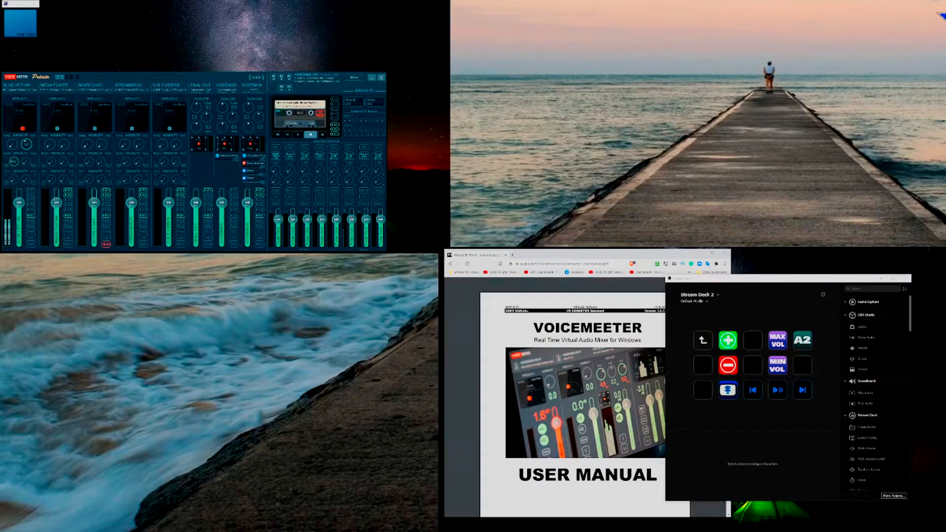
drag(439, 458, 602, 385)
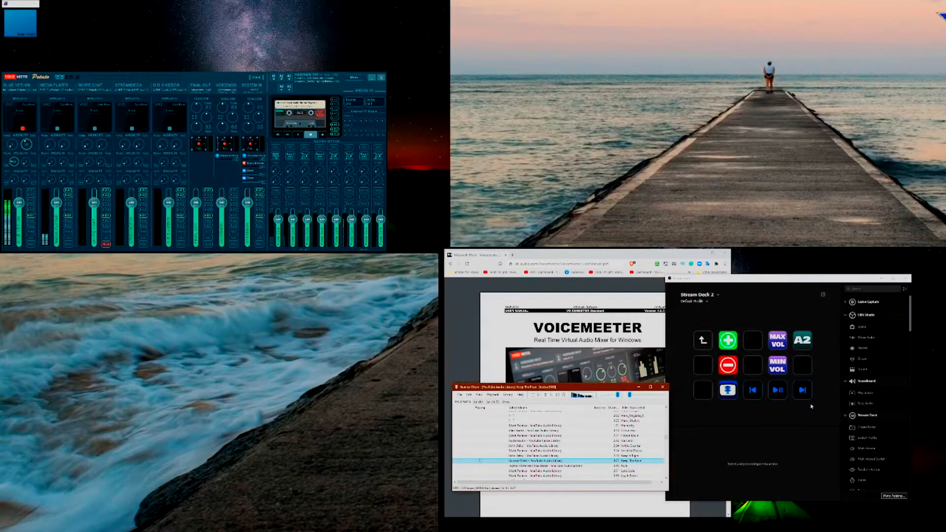
Step: Skip forward one track and back two tracks in the music player
key(XF86AudioNext)
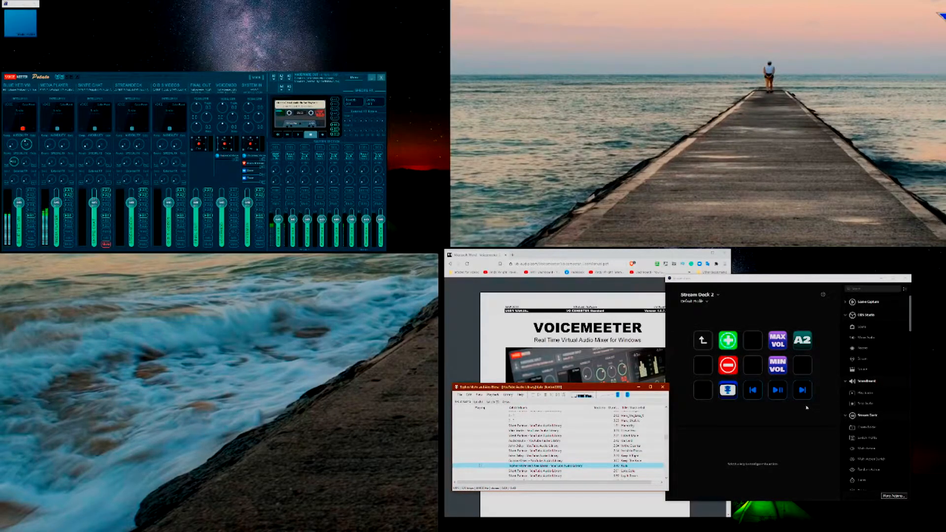
key(XF86AudioPrev)
key(XF86AudioPrev)
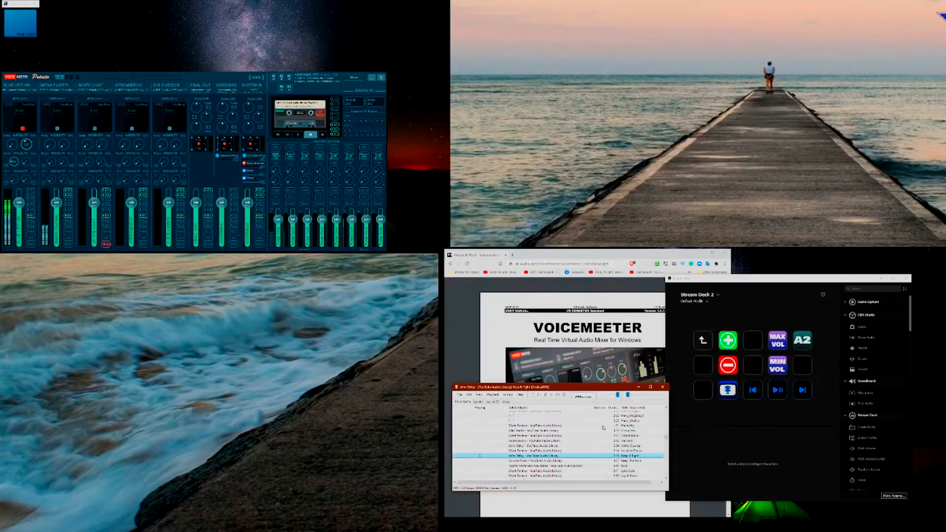
Step: Review the music player's playback options, close them and try the previous-track control
click(491, 395)
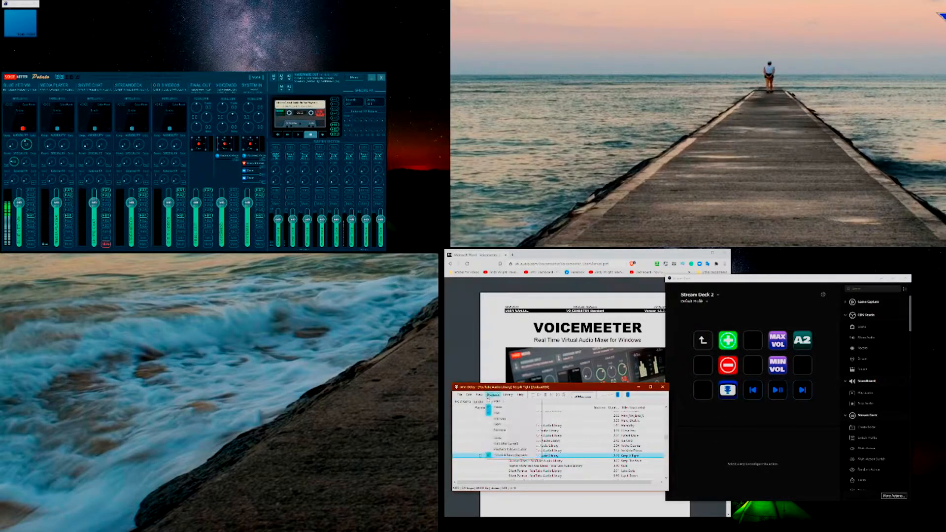
mouse_move(514, 438)
mouse_move(543, 438)
click(489, 396)
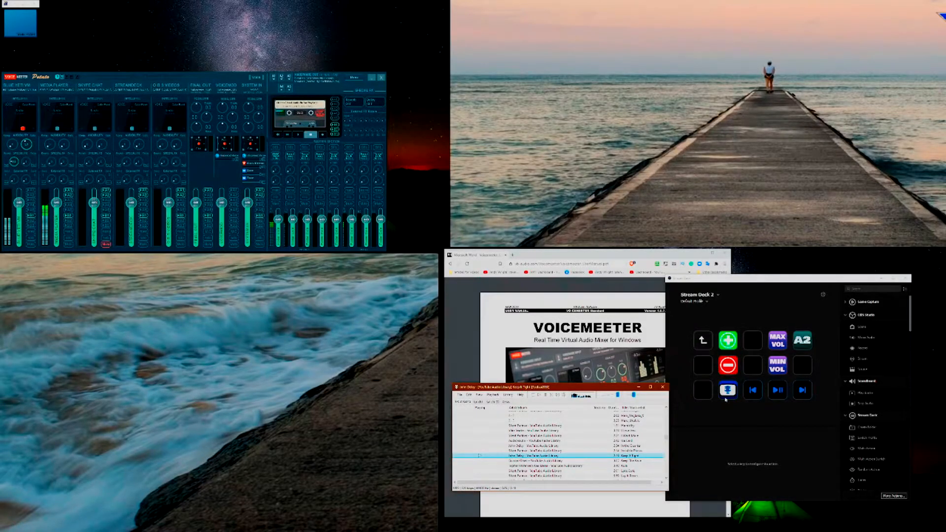
key(XF86AudioPrev)
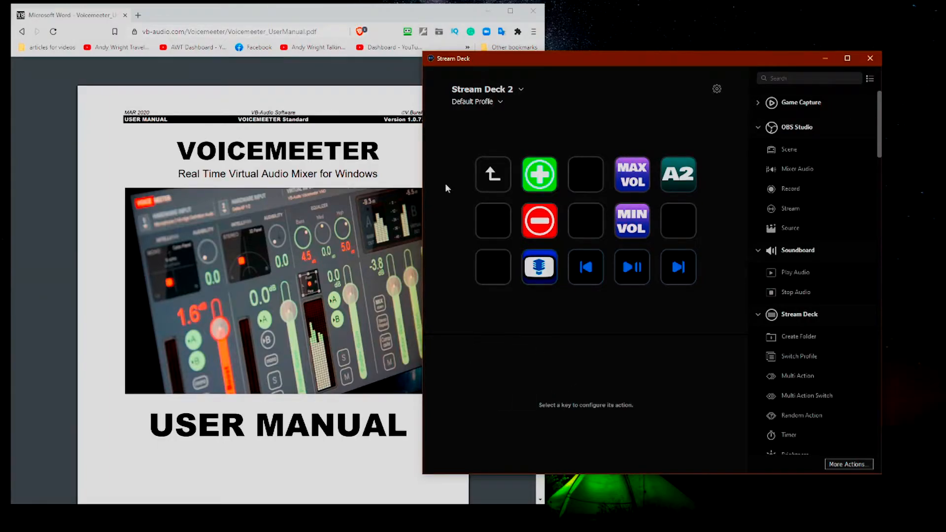
Step: Bring the Voicemeeter user manual forward and go through it from the table of contents to the Remote Requests section on page 41
click(402, 23)
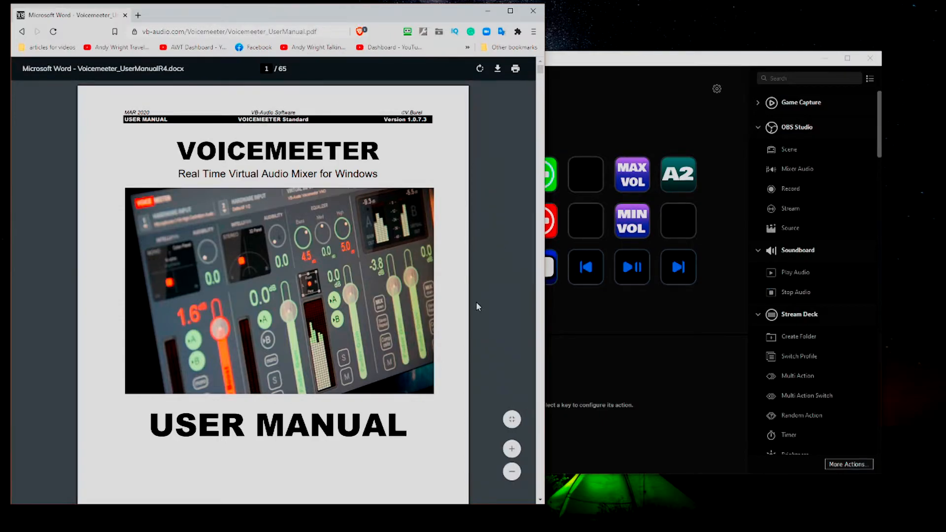
scroll(482, 266, down, 4)
scroll(494, 362, down, 10)
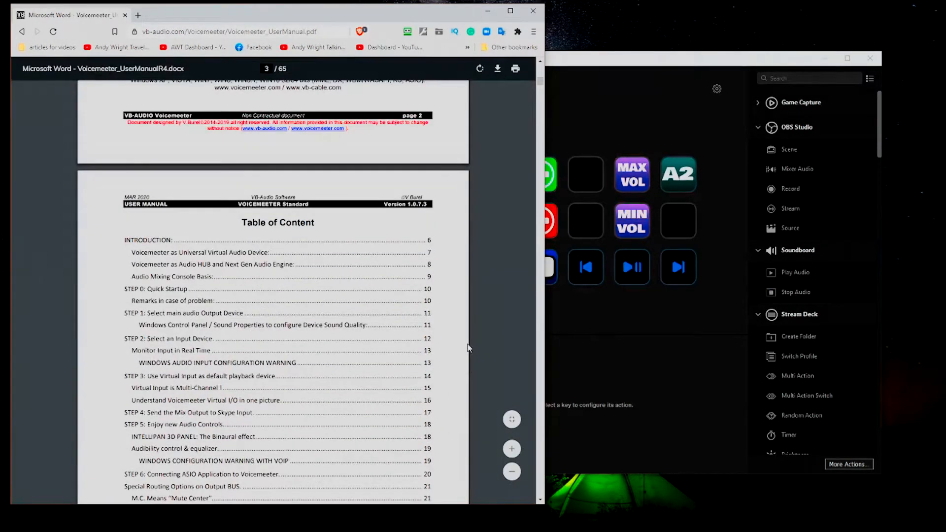
scroll(465, 347, down, 6)
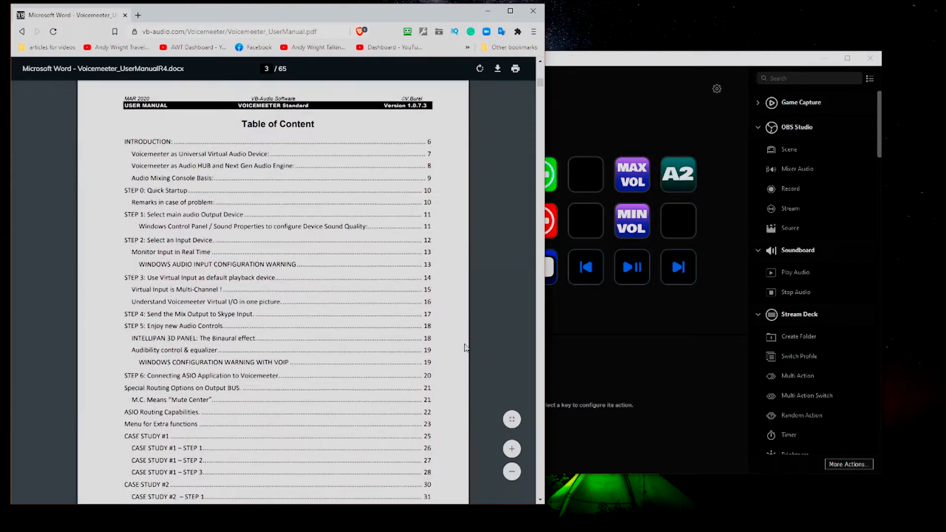
scroll(464, 347, down, 6)
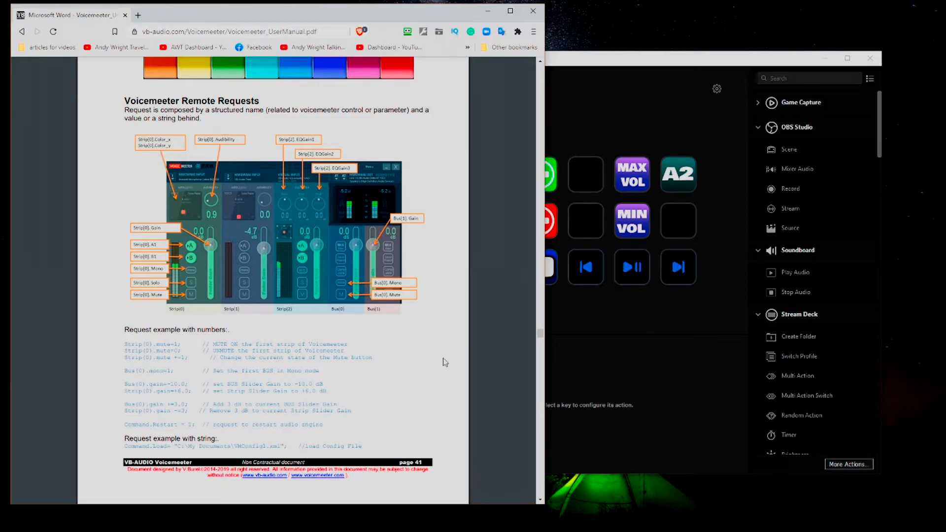
Step: Examine the strip, bus, system settings, special commands and button command references on manual pages 42 to 44
scroll(444, 363, down, 8)
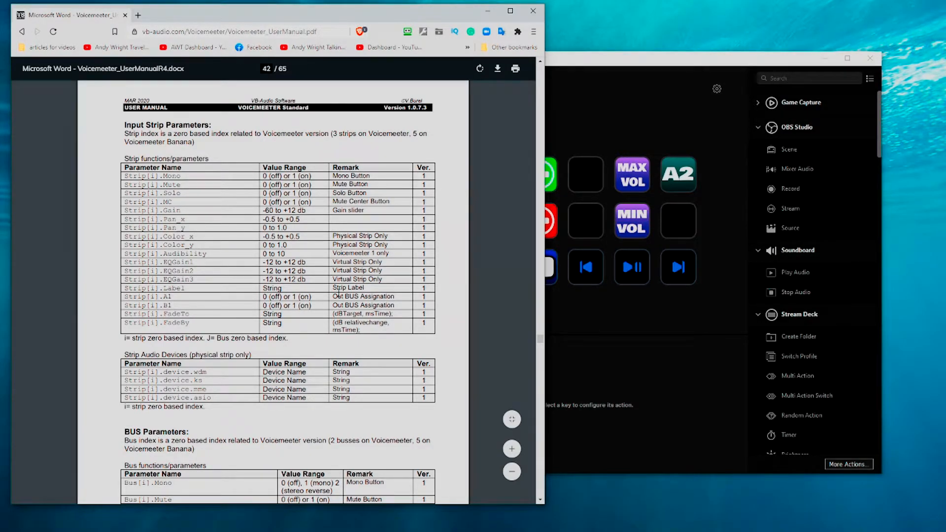
scroll(340, 330, down, 5)
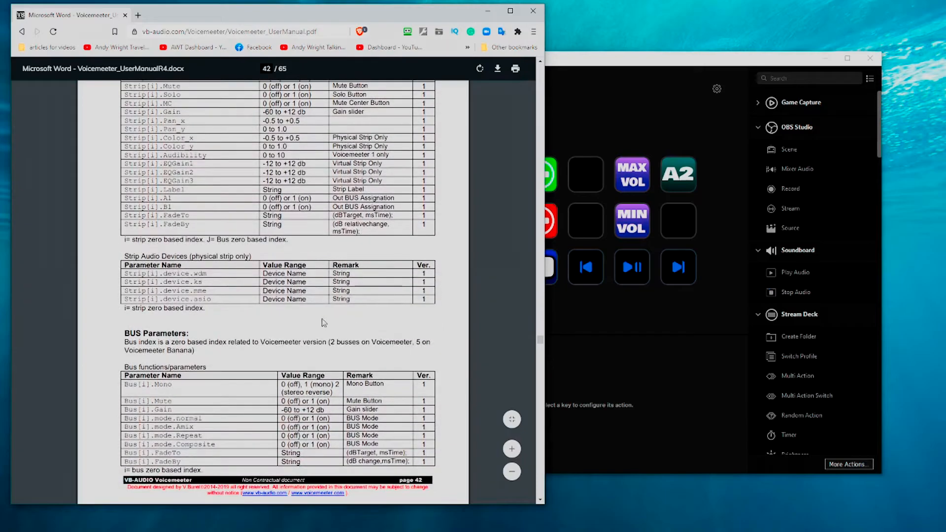
scroll(326, 318, up, 1)
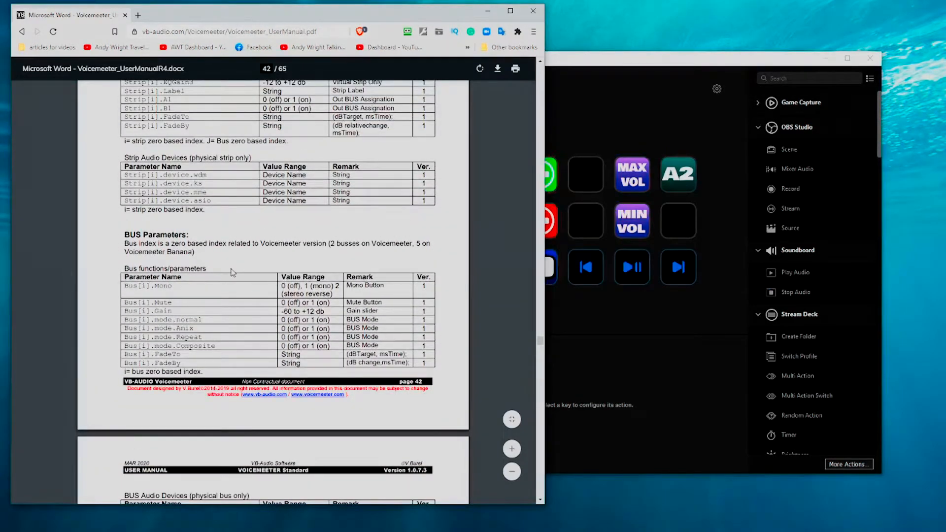
scroll(219, 271, down, 7)
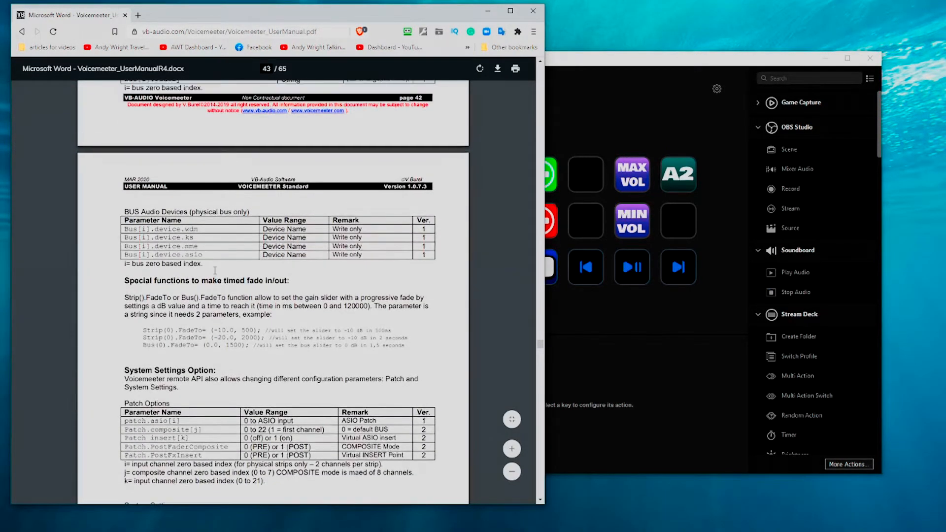
scroll(215, 269, down, 5)
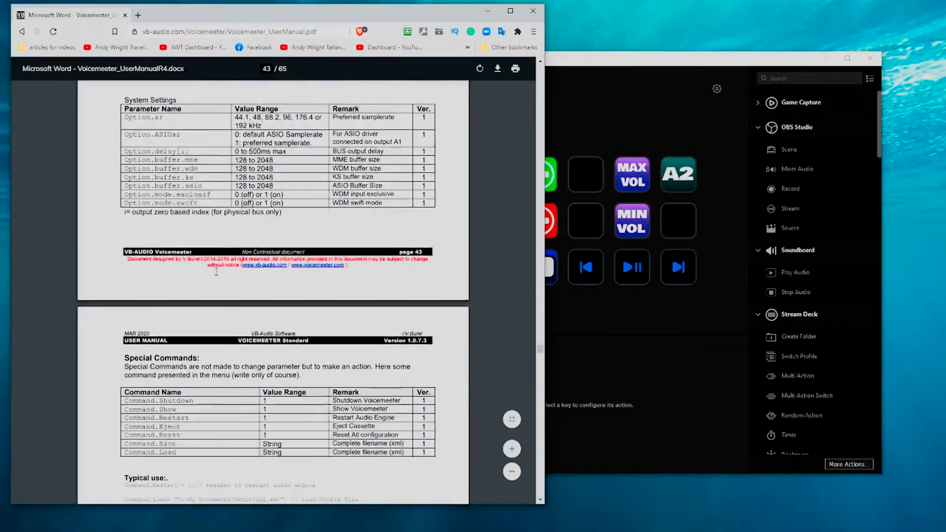
scroll(216, 271, down, 9)
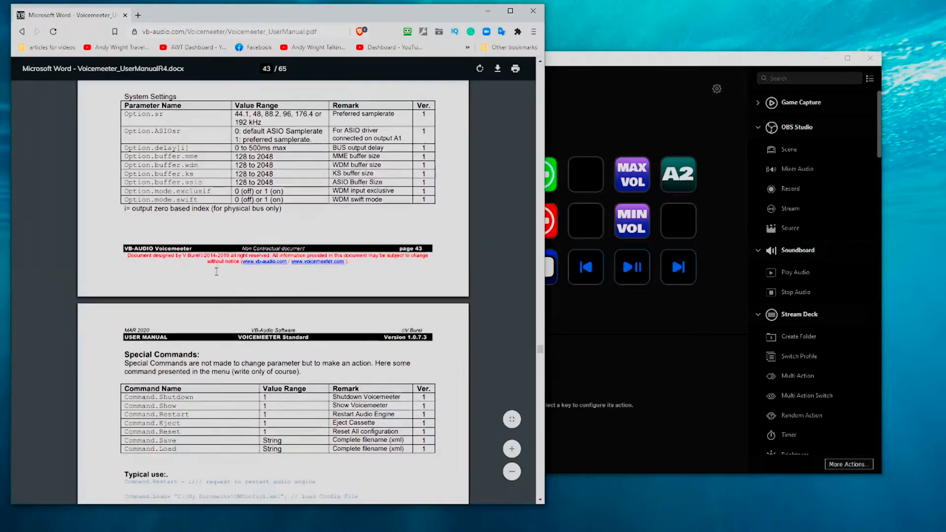
scroll(213, 272, down, 2)
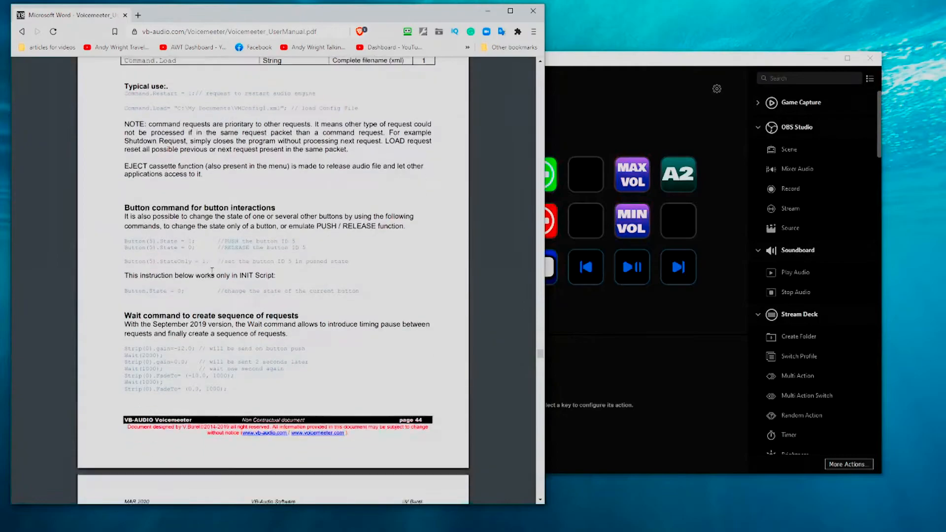
scroll(212, 271, up, 2)
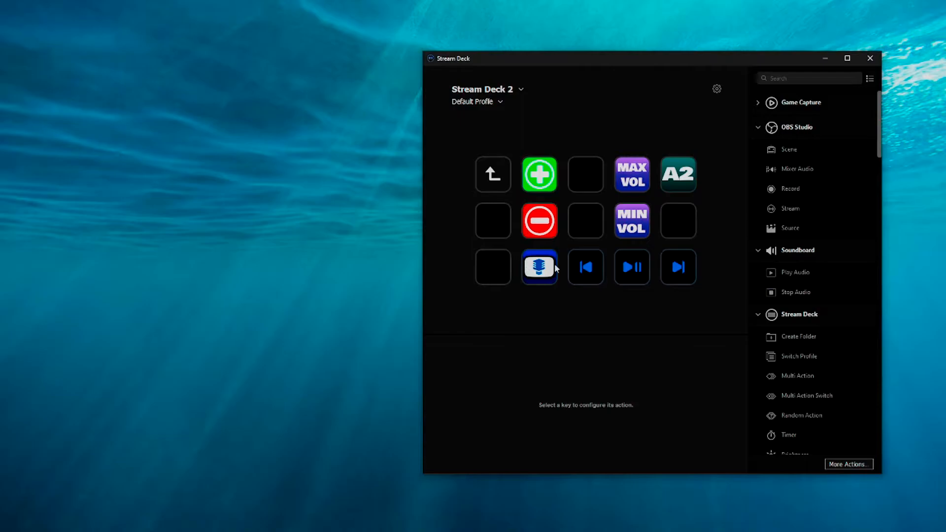
Step: Inspect the keypress command configured on the green plus key
click(544, 192)
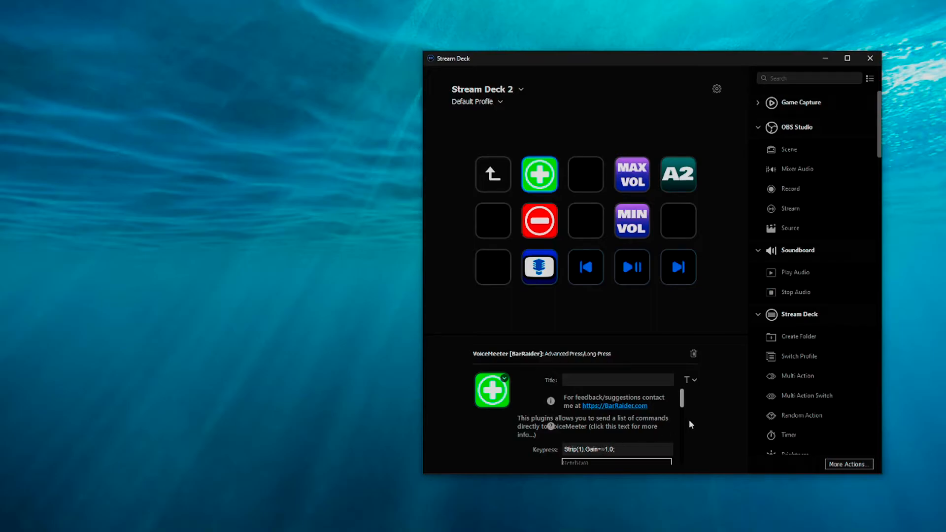
mouse_move(683, 406)
mouse_down()
mouse_move(681, 420)
mouse_move(679, 400)
mouse_up()
Step: Find the VoiceMeeter Integration plugin by BarRaider in the list of additional actions, select the red minus key and close the list
click(839, 463)
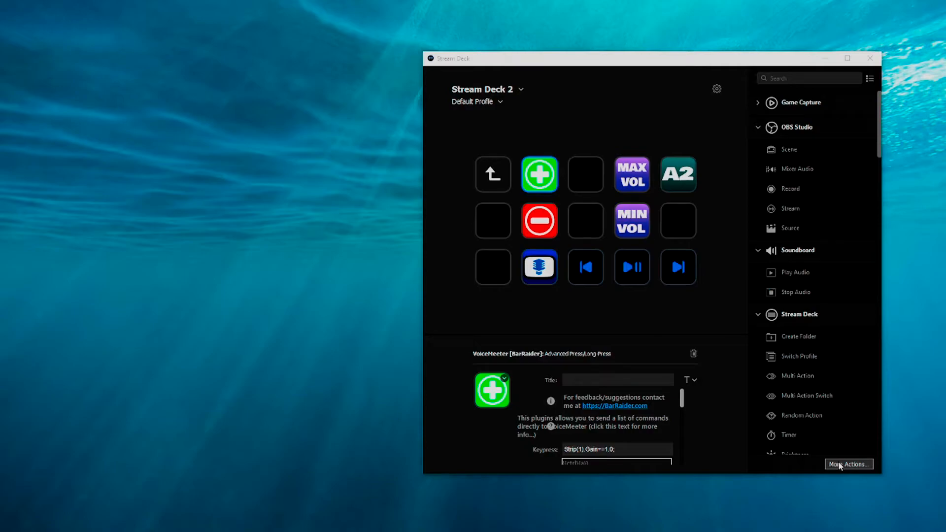
click(838, 463)
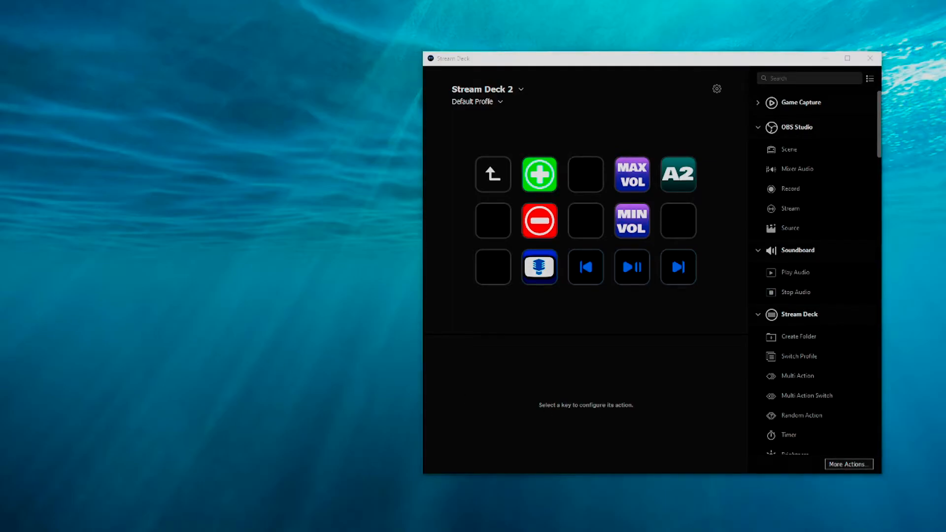
drag(297, 6, 297, 105)
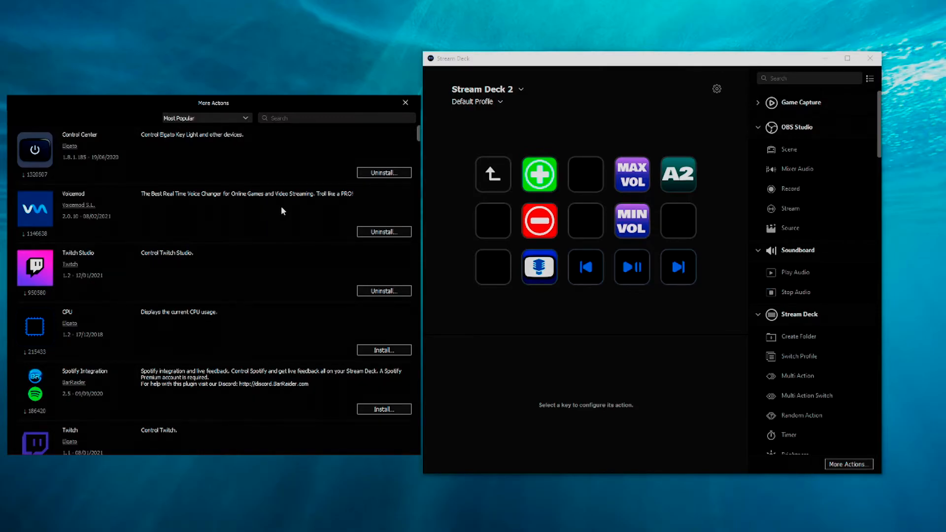
click(539, 220)
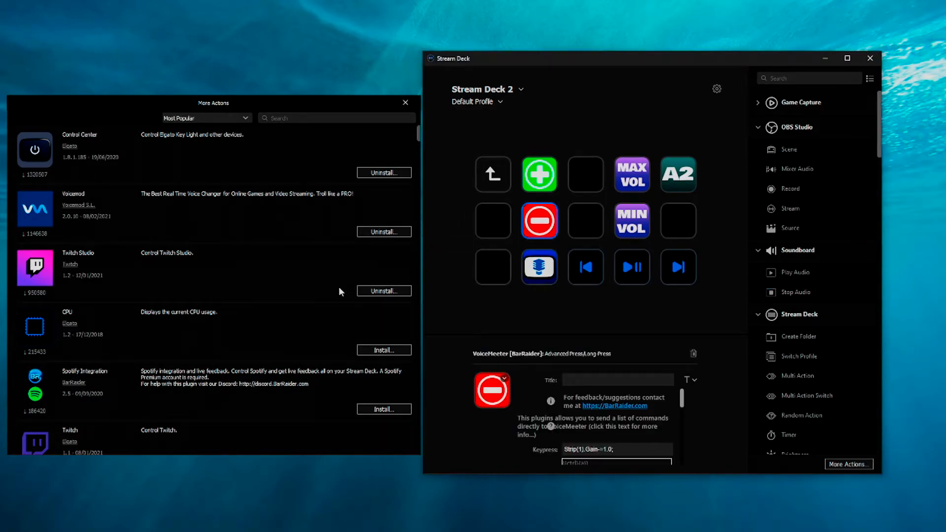
scroll(340, 285, down, 10)
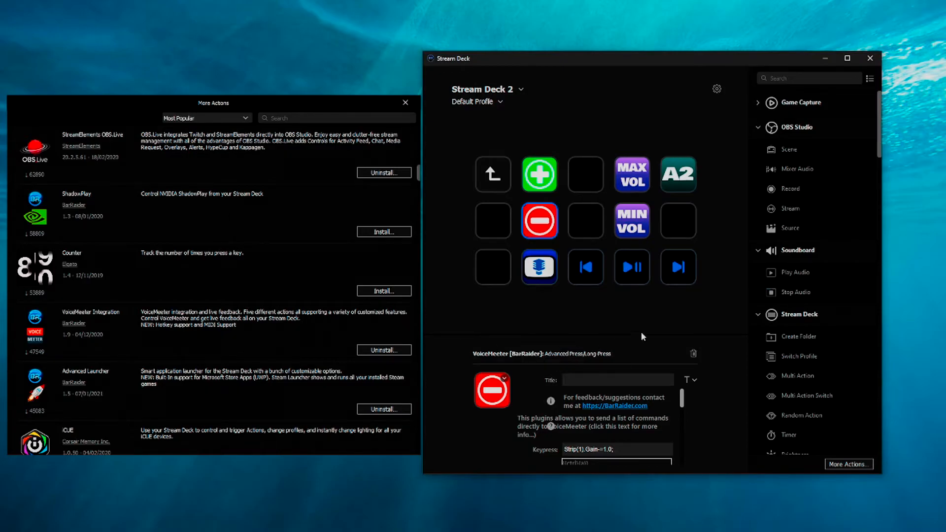
click(405, 101)
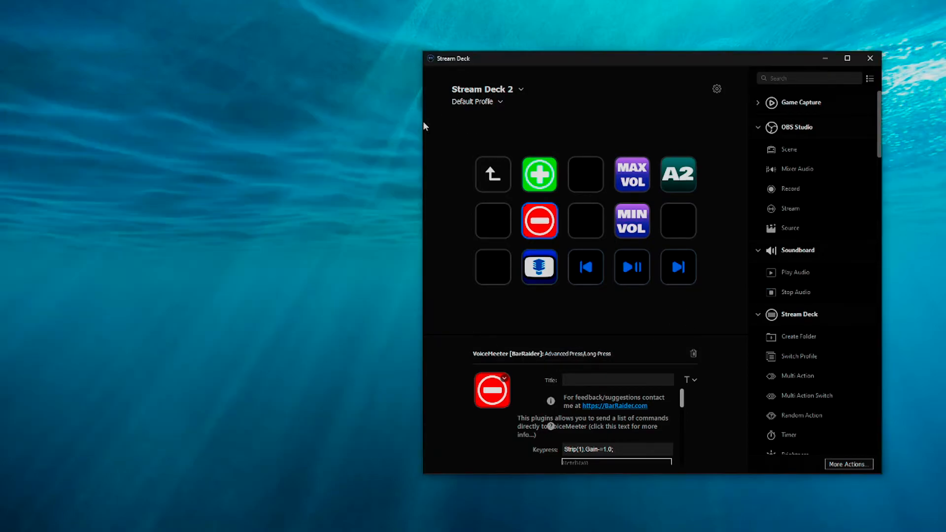
Step: Assign VoiceMeeter's Advanced Press/Long-Press action to the empty key beside the red minus key
scroll(813, 345, down, 12)
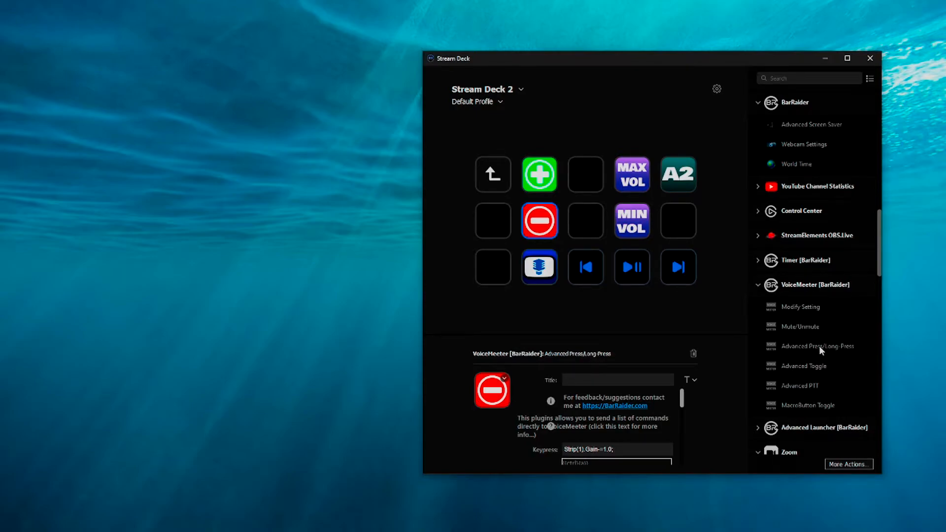
click(627, 294)
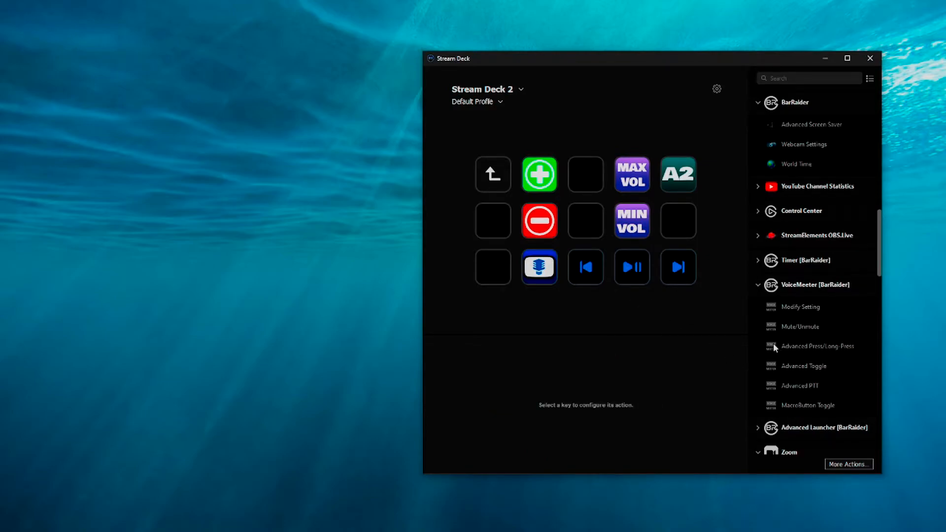
drag(784, 347, 487, 224)
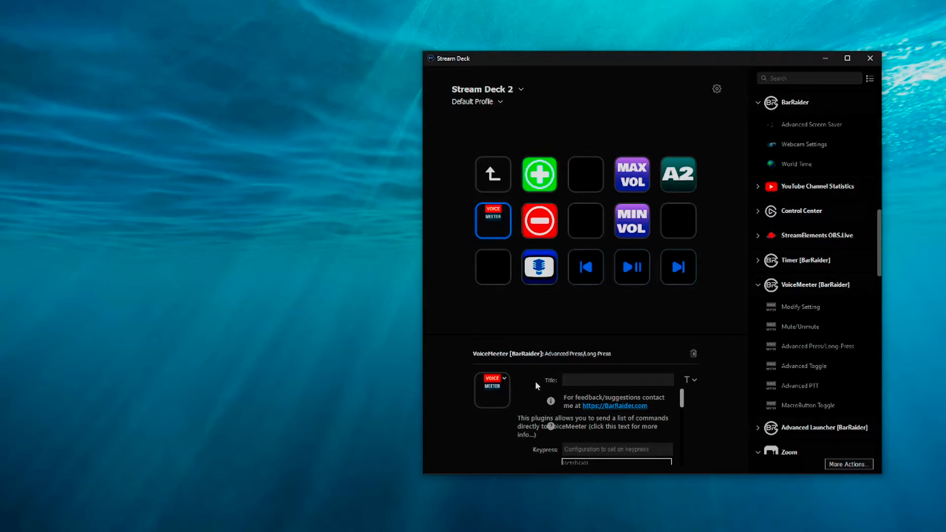
Step: Look at the new VoiceMeeter key's icon options without changing the icon, and title the key MINUS
click(500, 385)
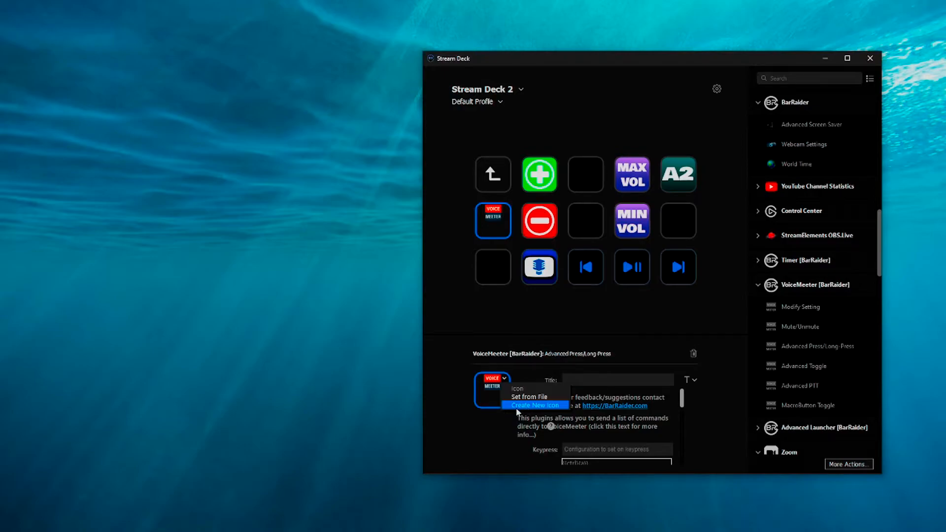
click(479, 414)
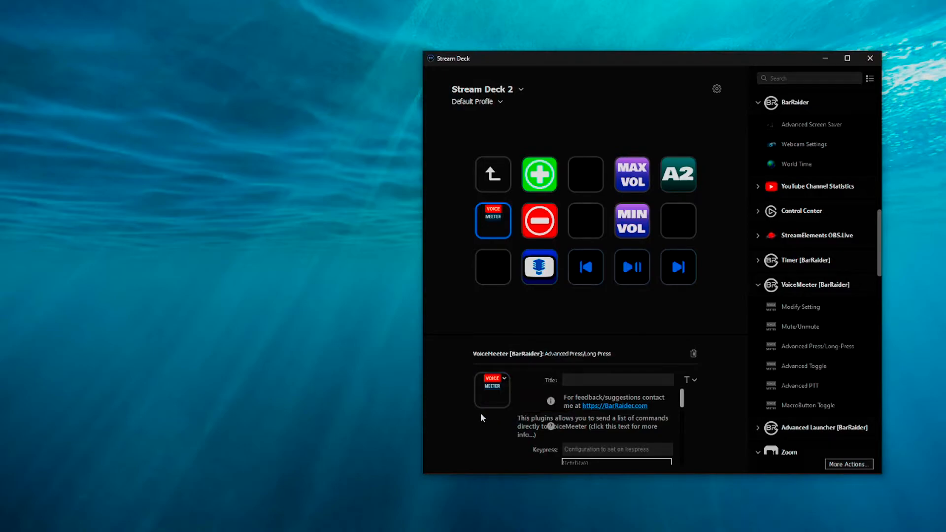
click(572, 382)
text(MINUS)
scroll(553, 445, down, 3)
scroll(552, 445, up, 2)
scroll(552, 444, down, 2)
scroll(553, 445, up, 2)
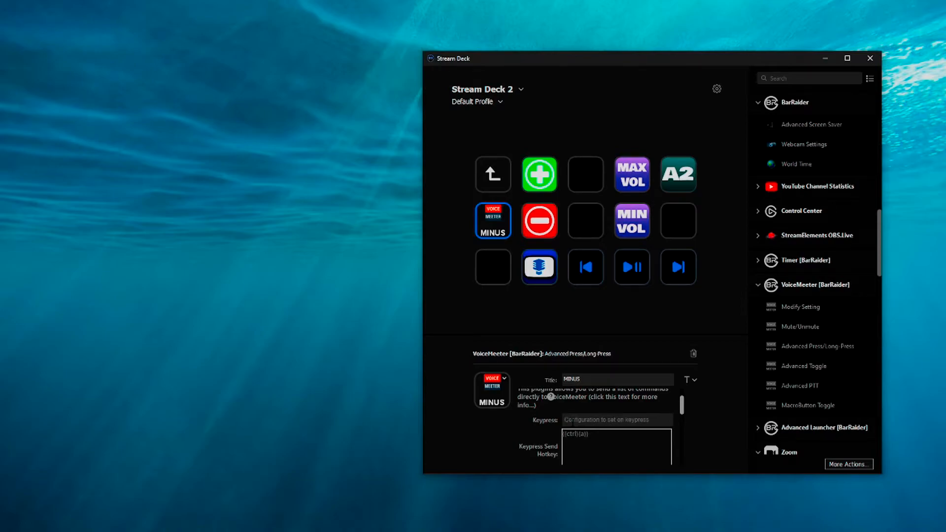
Step: Compare the keypress commands of the red minus and green plus keys, and reselect the MINUS key
click(573, 420)
click(546, 233)
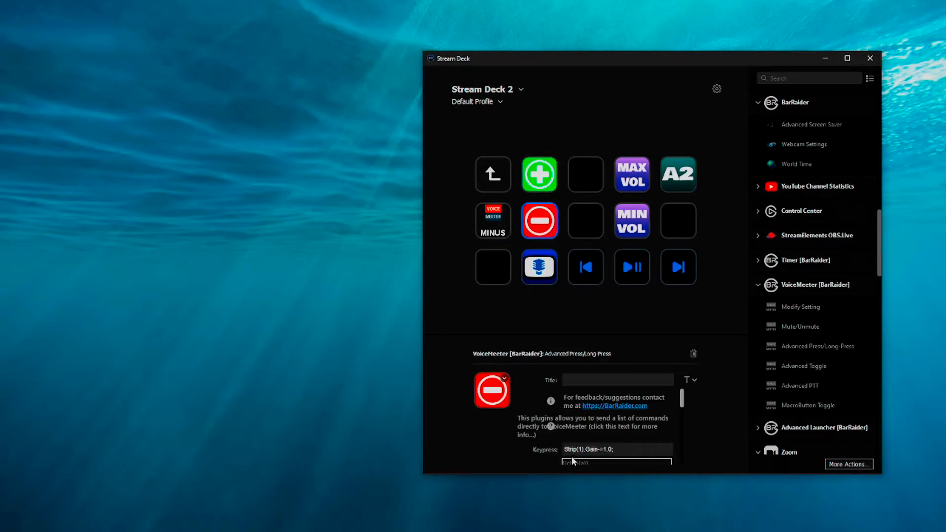
drag(571, 450, 615, 449)
key(ctrl+c)
click(600, 449)
click(539, 173)
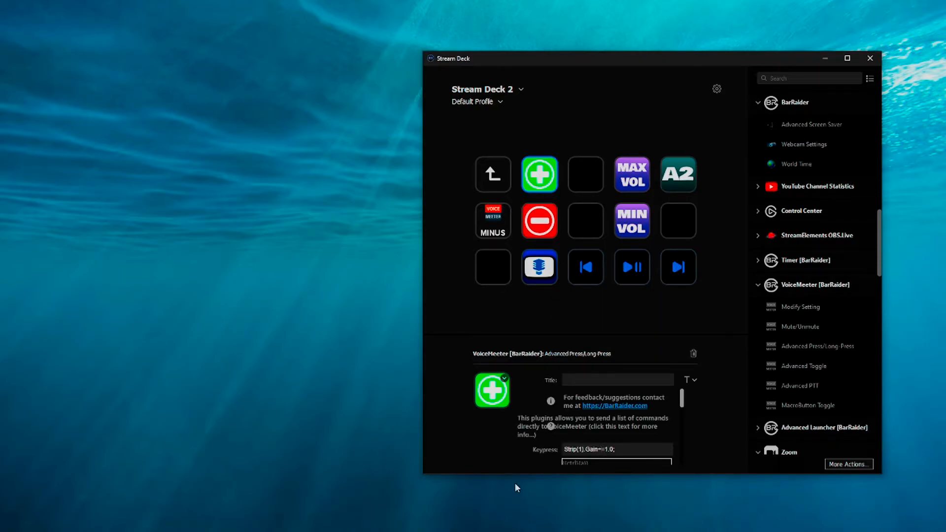
triple_click(601, 449)
click(496, 233)
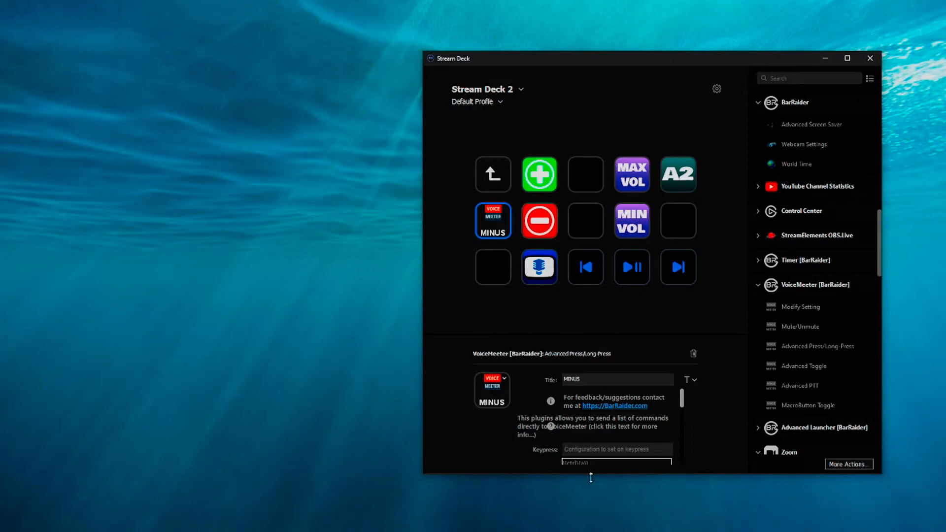
Step: Enter Strip(1).Gain-=1.0; as the keypress command of the MINUS key
key(ctrl+v)
key(Left)
key(BackSpace)
text(+)
scroll(575, 450, down, 1)
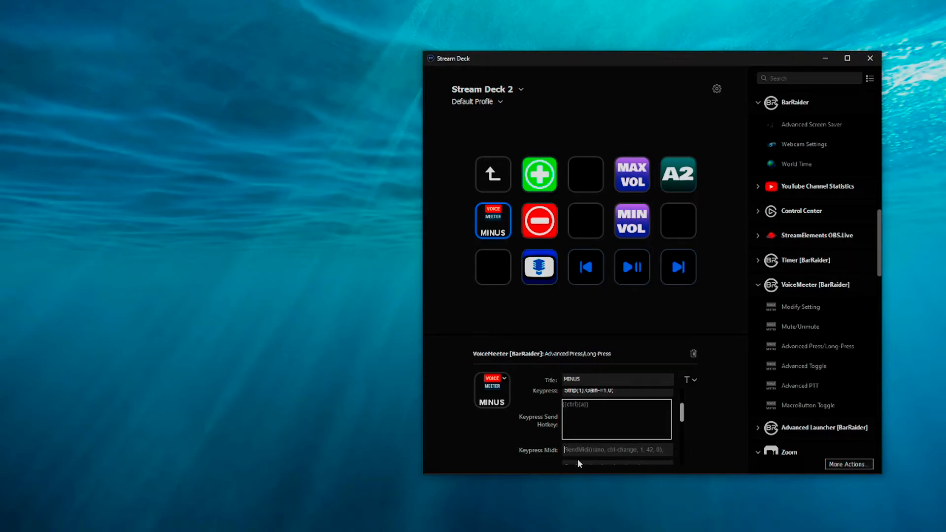
scroll(577, 463, down, 3)
scroll(573, 465, up, 1)
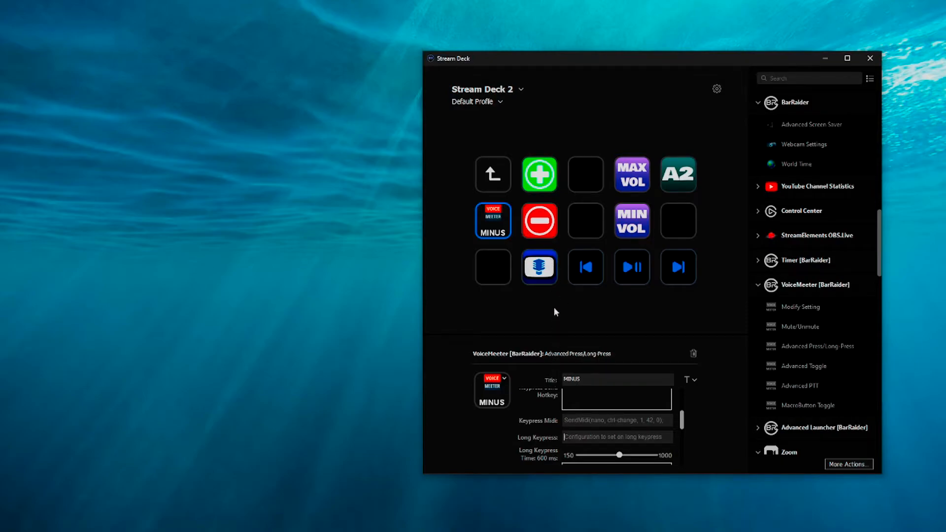
Step: Check the red minus key's long keypress command, and enter Strip(1).Gain-=3.0; as the MINUS key's long keypress command
click(542, 236)
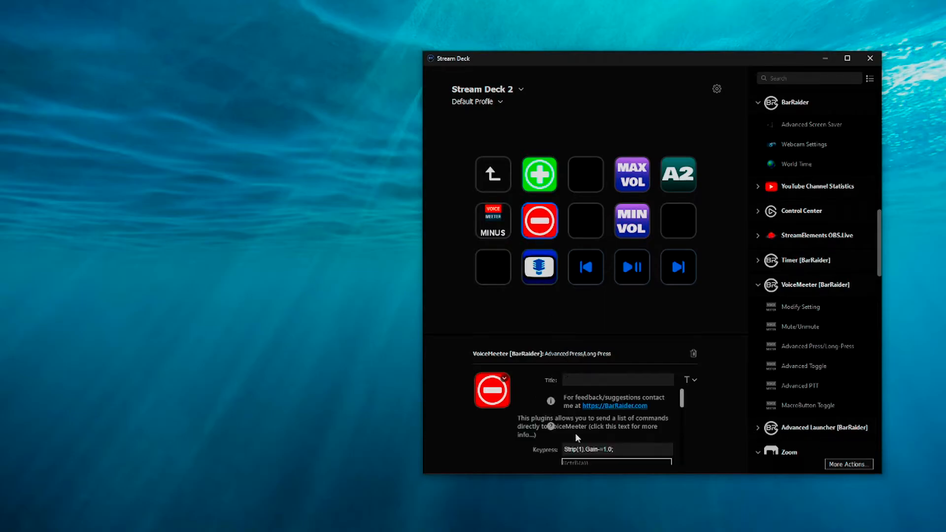
scroll(575, 438, down, 3)
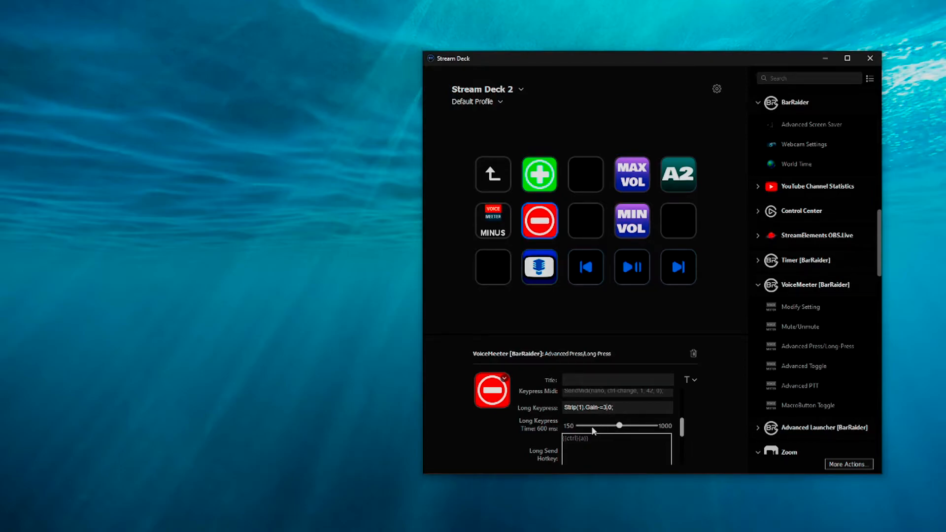
click(492, 217)
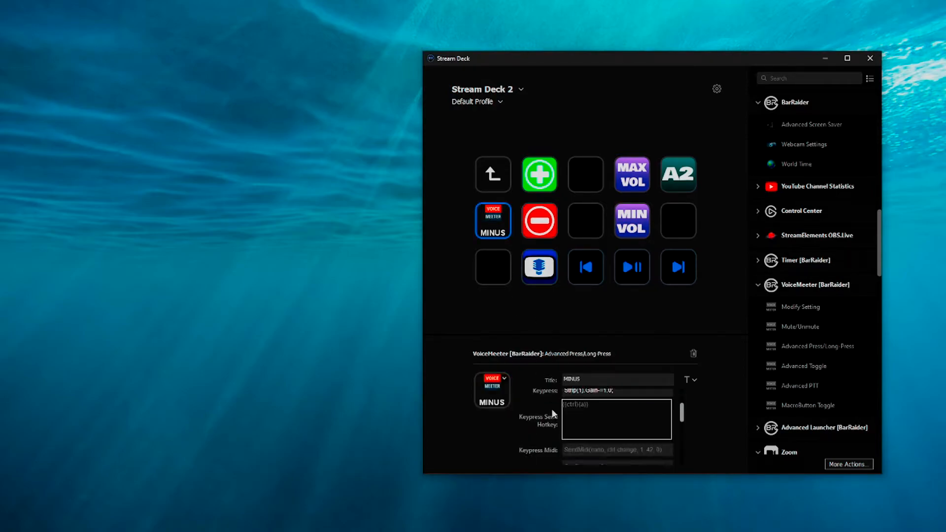
scroll(551, 409, down, 1)
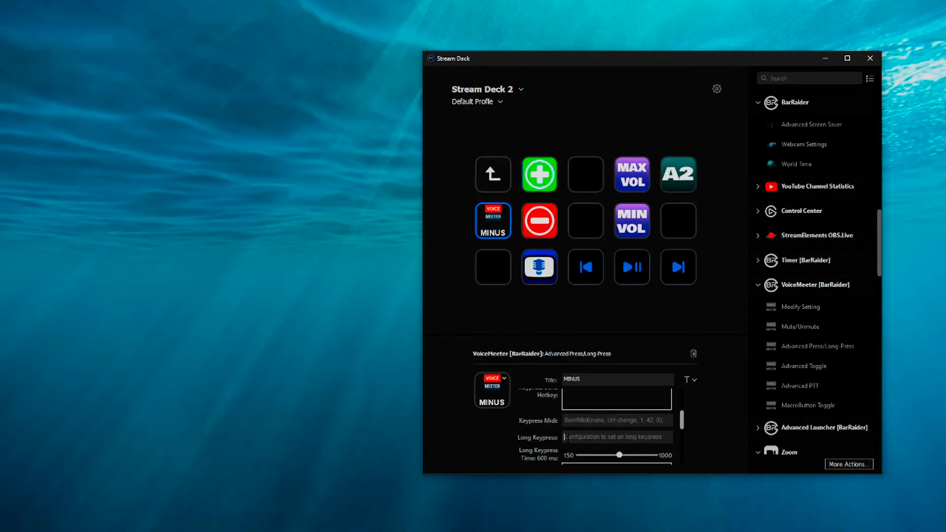
text(Strip(1).Gain+=1.0)
key(BackSpace)
text(3)
click(600, 437)
key(BackSpace)
text(-)
scroll(544, 445, down, 3)
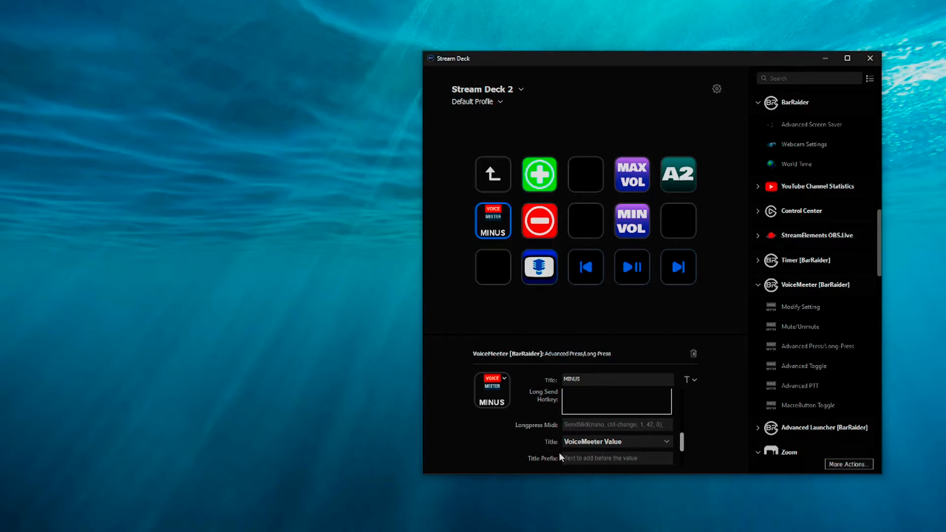
Step: Review the MINUS key's commands, look at the red minus key for comparison, and reselect the MINUS key
scroll(559, 451, up, 2)
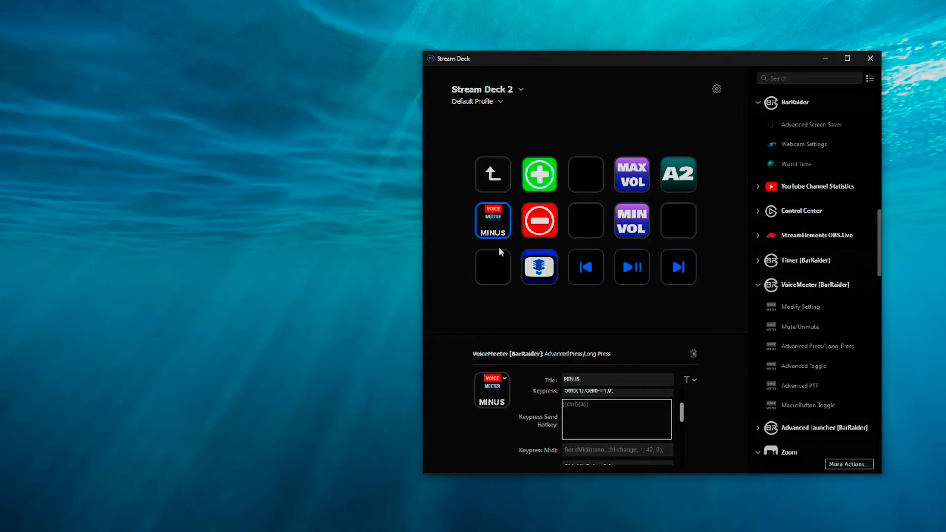
click(525, 228)
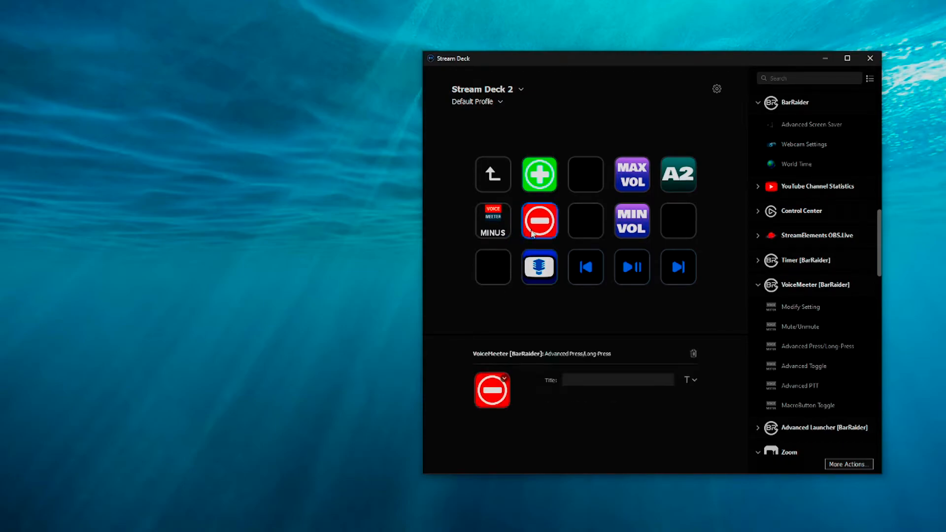
click(502, 236)
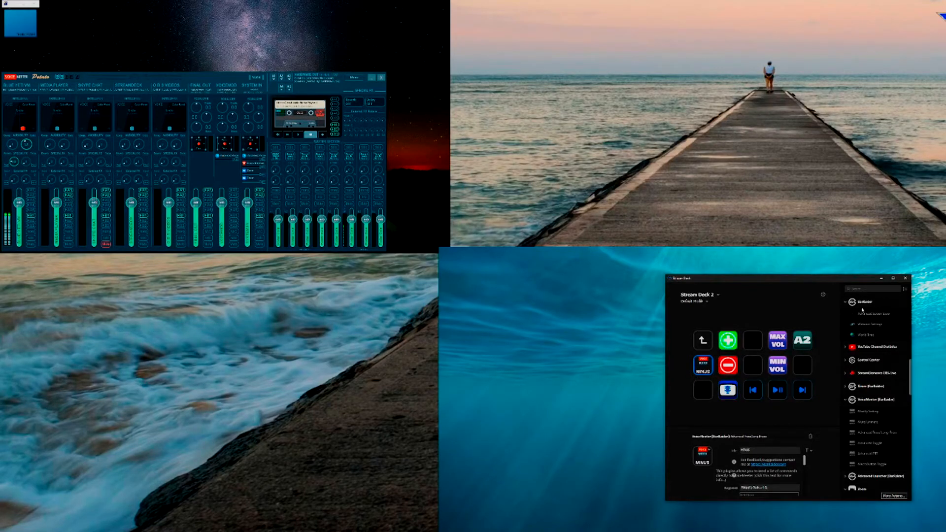
Step: Assign VoiceMeeter's Modify Setting action to the empty key between green plus and MAX VOL, controlling the gain of Strip number 1
click(771, 344)
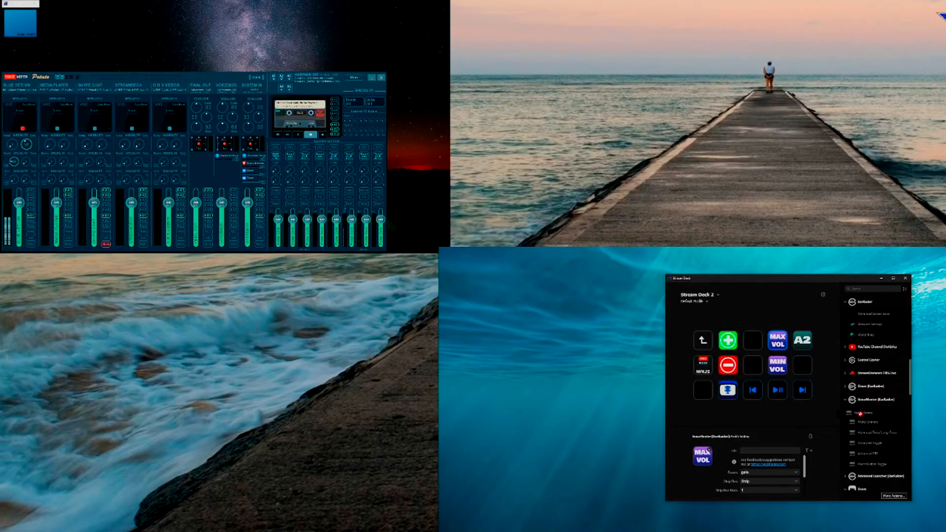
drag(862, 412, 759, 339)
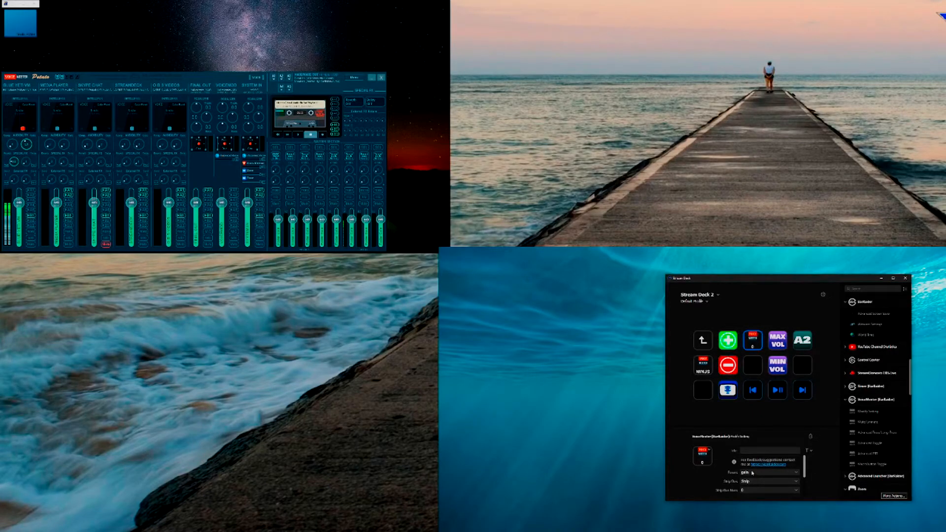
click(752, 473)
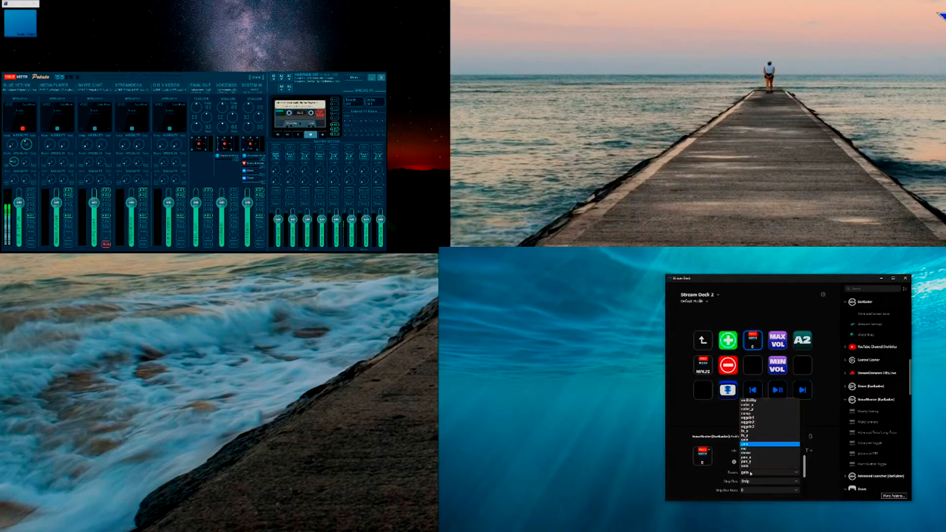
click(751, 473)
click(754, 482)
click(754, 482)
click(754, 482)
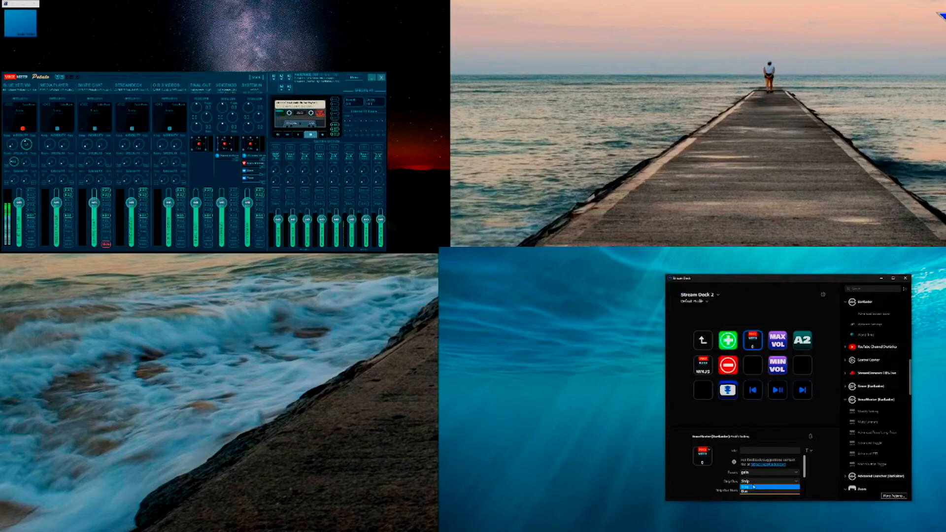
click(752, 483)
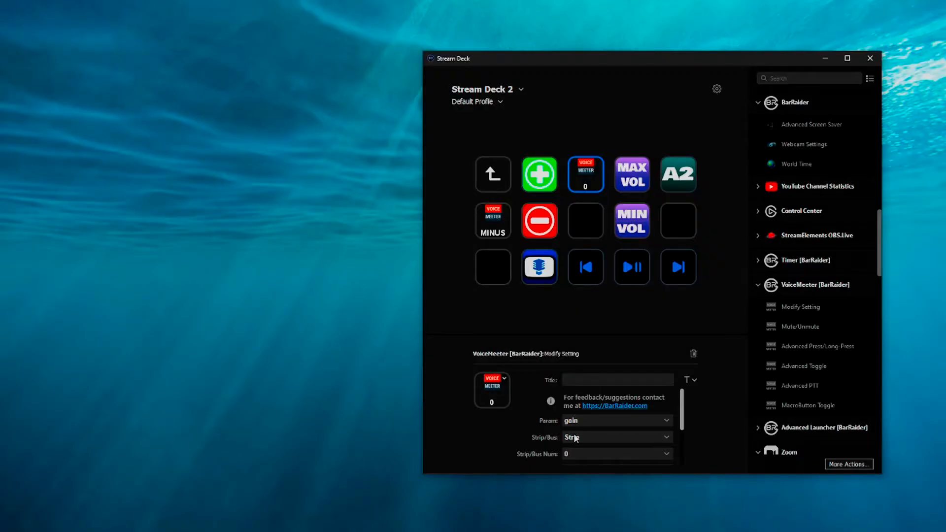
click(618, 455)
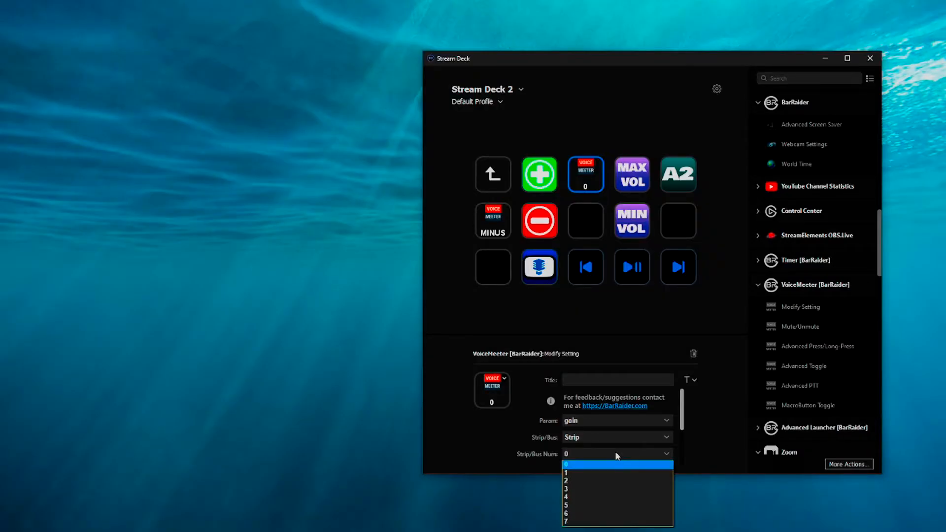
click(595, 474)
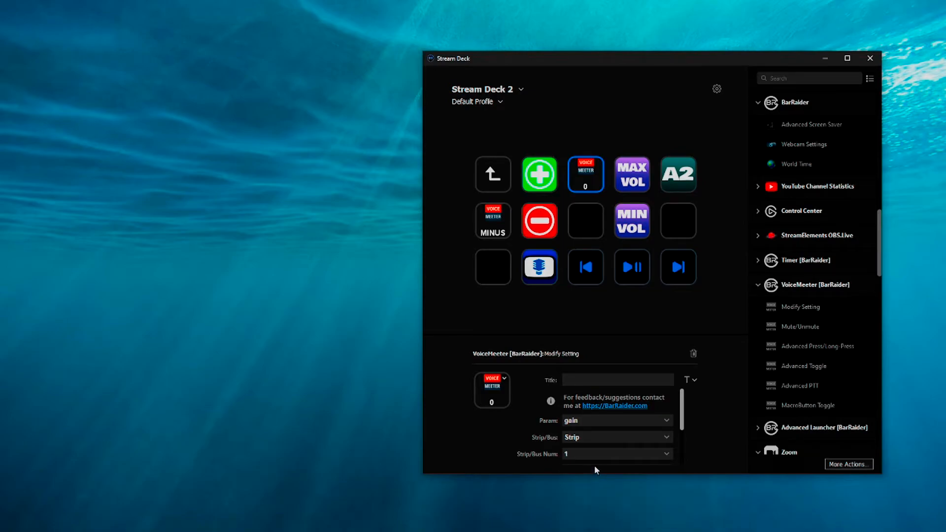
Step: Check the MAX VOL key's values, and set the new Modify Setting key's keypress and long-press values to +0.0
scroll(601, 463, down, 2)
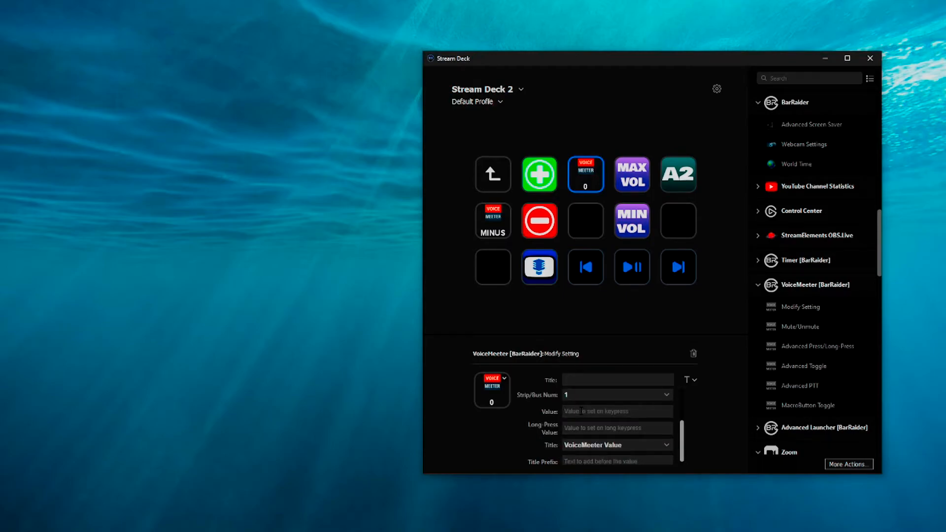
click(634, 191)
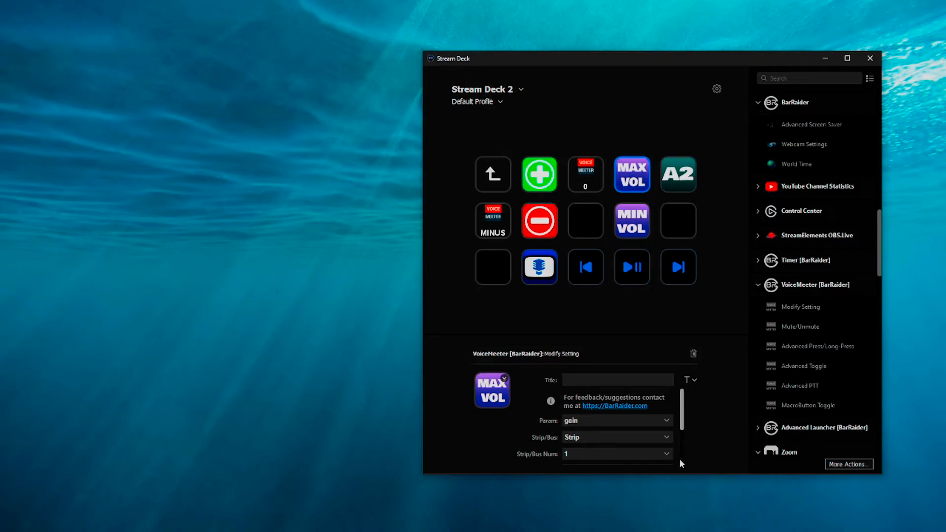
scroll(682, 457, down, 2)
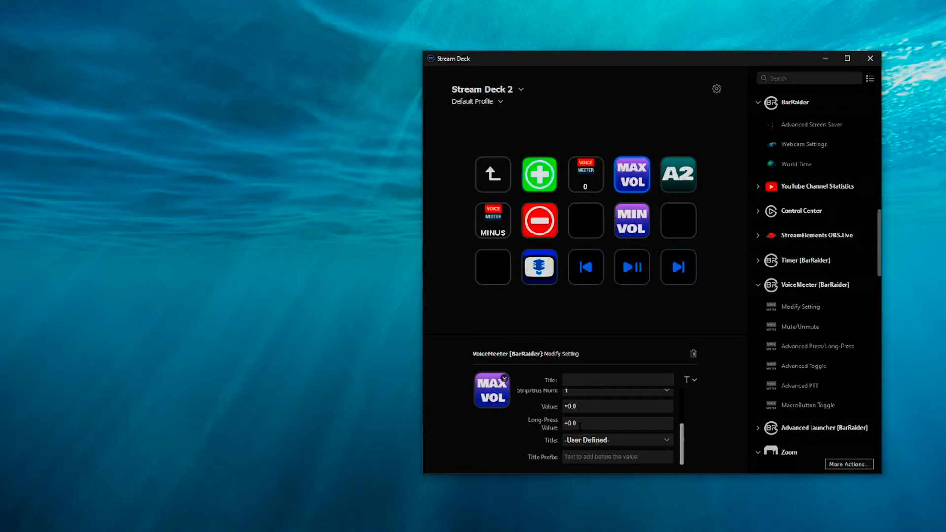
click(586, 170)
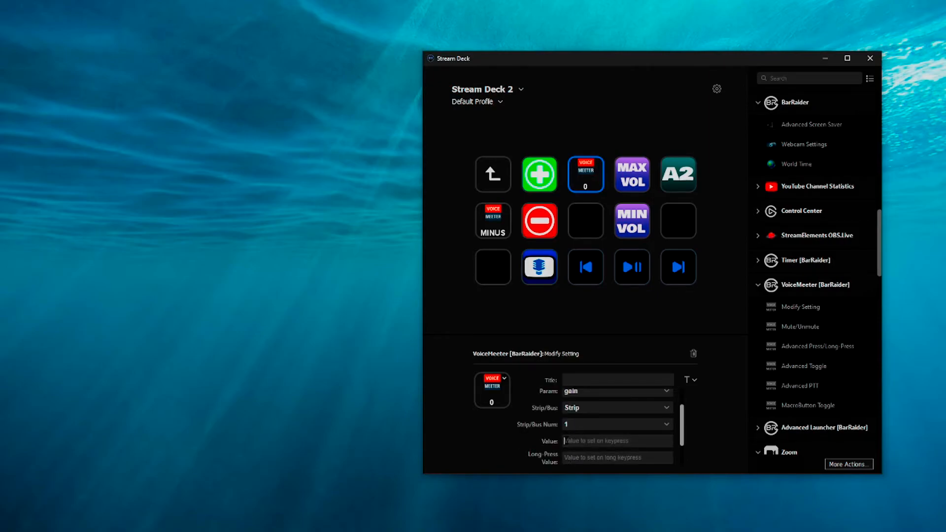
click(566, 440)
text(+0.0)
key(Tab)
text(+)
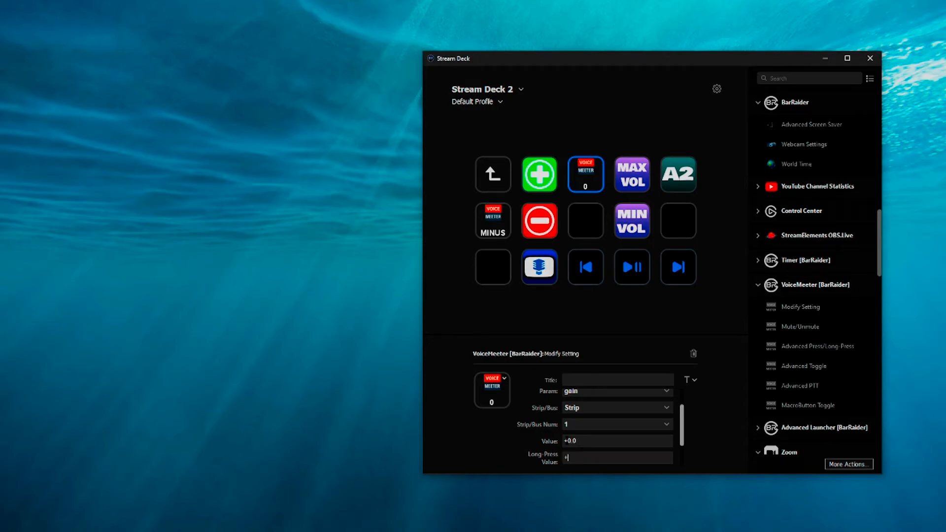
text(0.0)
Step: Switch the new key's title source to User Defined and enter max as its title prefix
scroll(581, 443, down, 2)
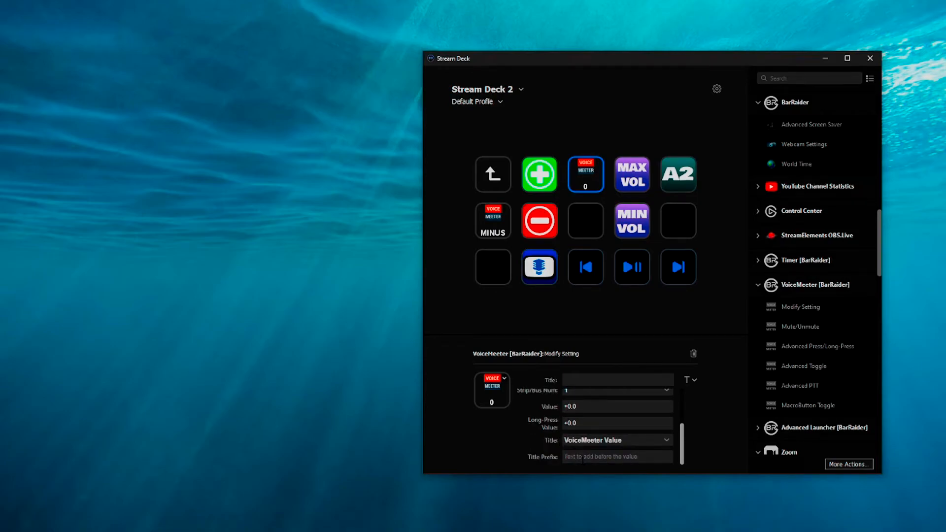
click(601, 441)
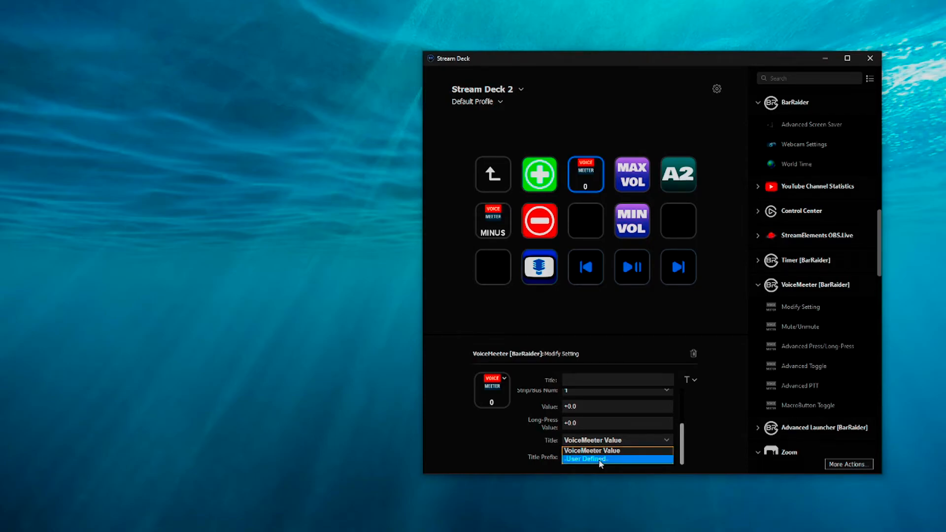
click(600, 459)
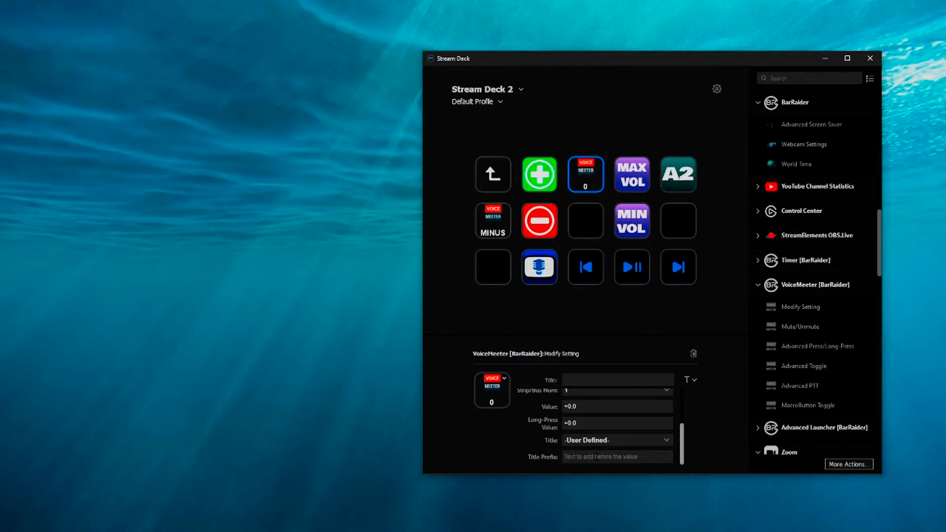
click(596, 458)
text(max)
drag(683, 458, 682, 423)
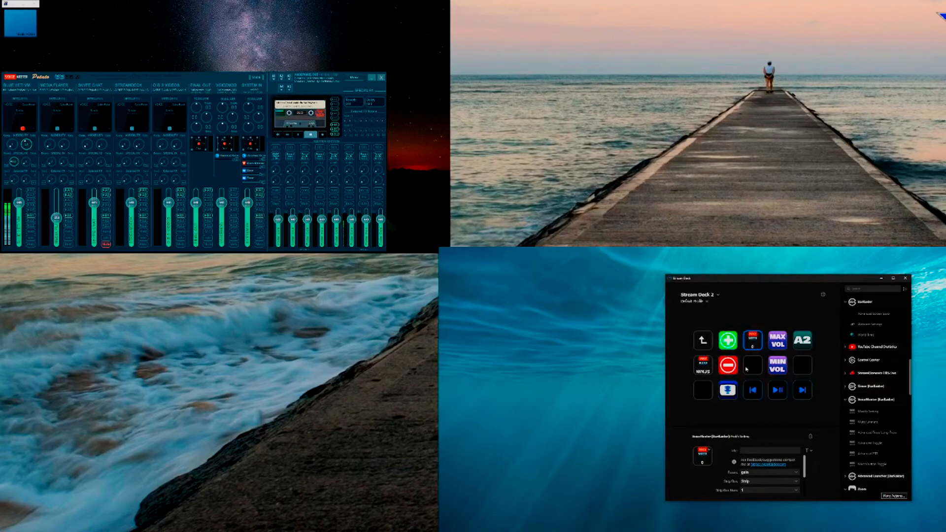
Step: Examine the microphone key's Advanced Toggle settings, including the commands, mode check and images of its two mute modes
click(724, 396)
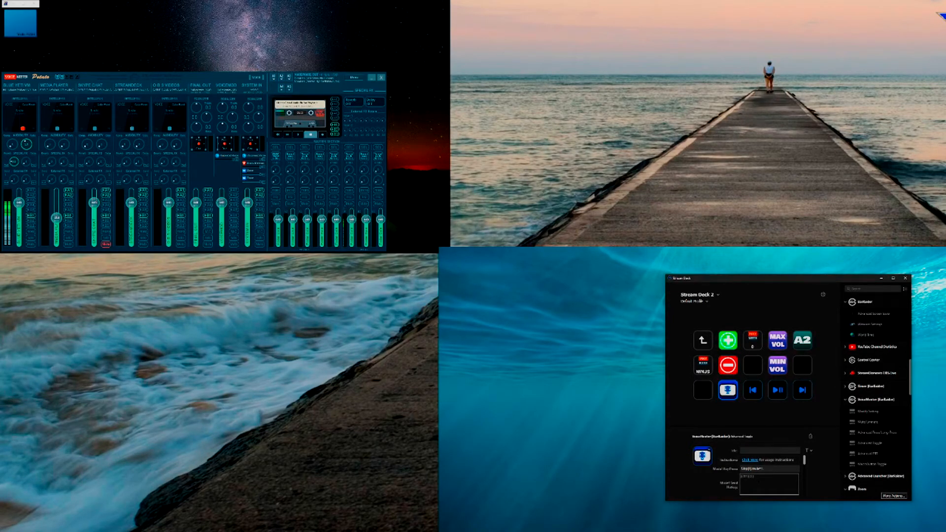
scroll(760, 482, down, 2)
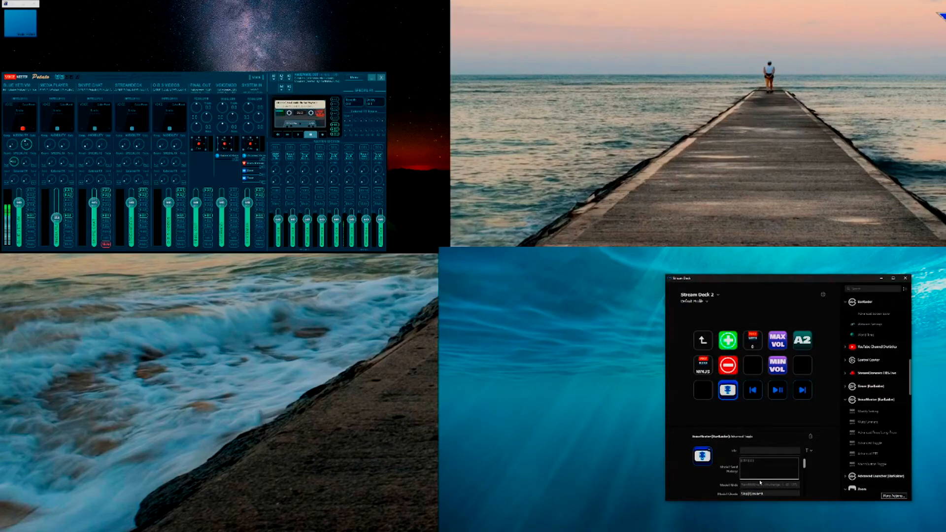
scroll(760, 482, up, 2)
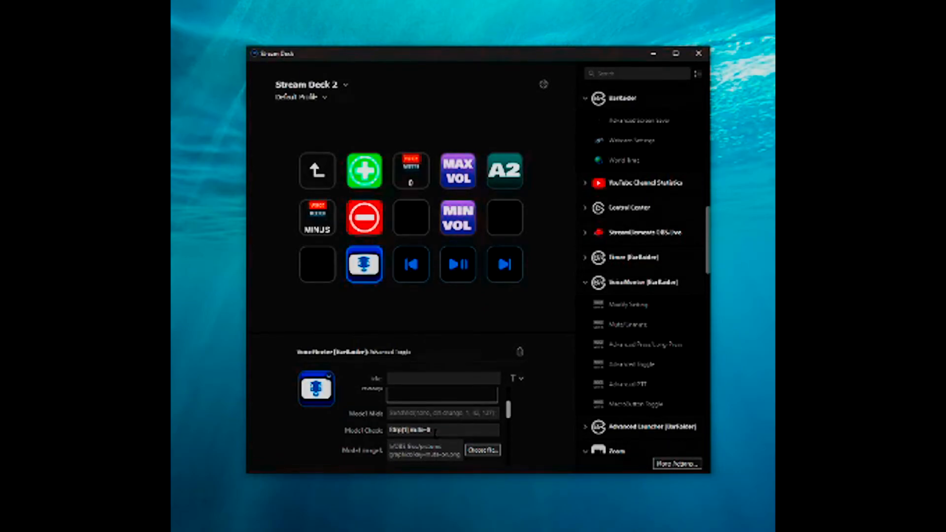
scroll(409, 465, down, 1)
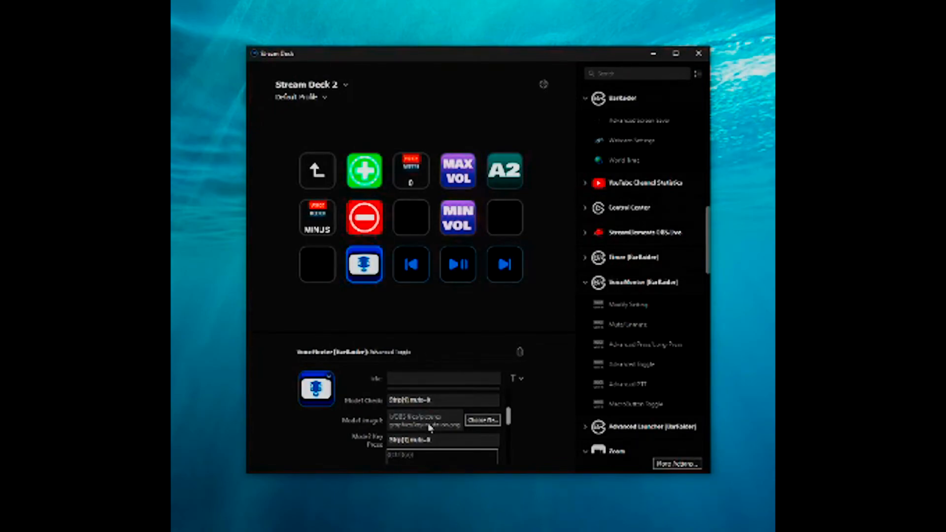
scroll(429, 425, down, 1)
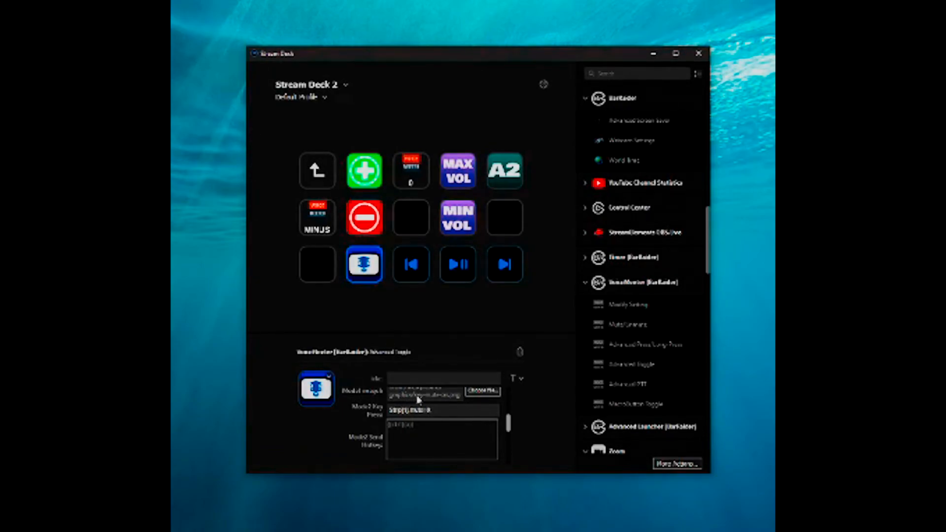
scroll(405, 392, down, 1)
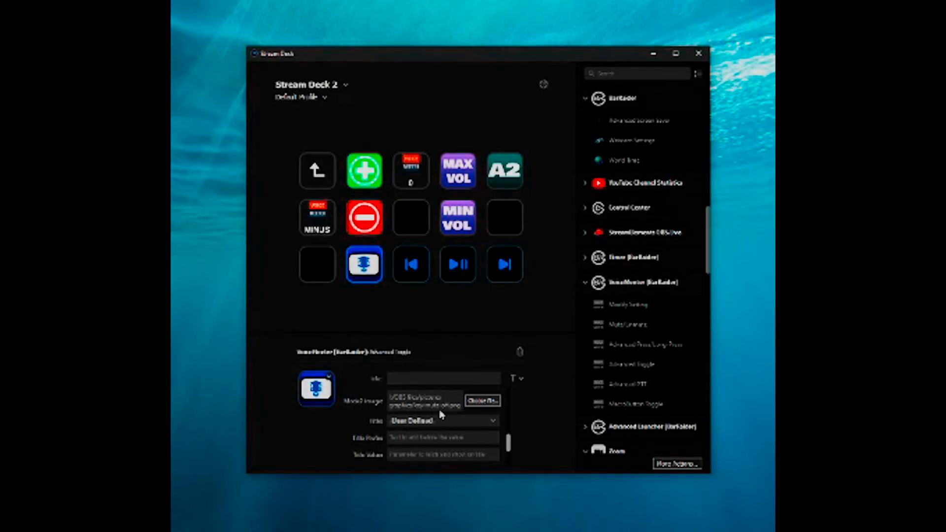
scroll(442, 414, up, 2)
scroll(436, 399, up, 2)
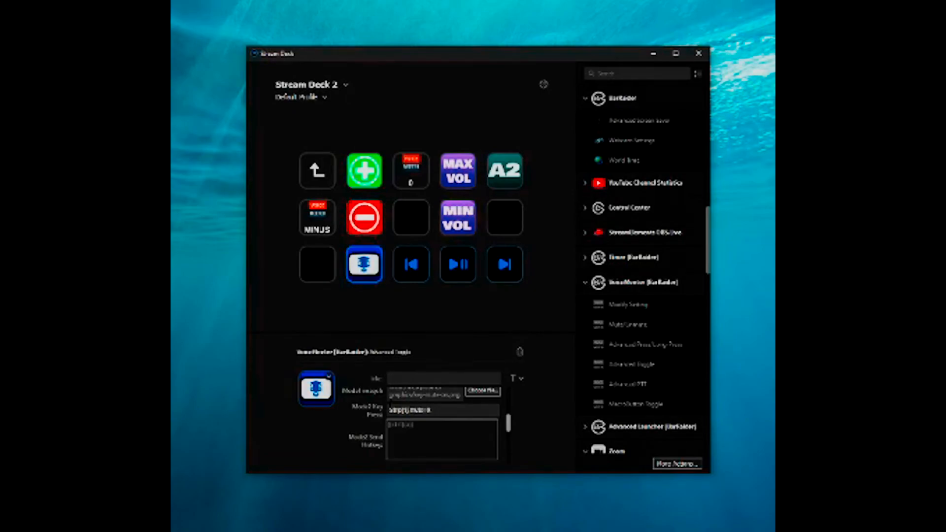
scroll(408, 405, up, 1)
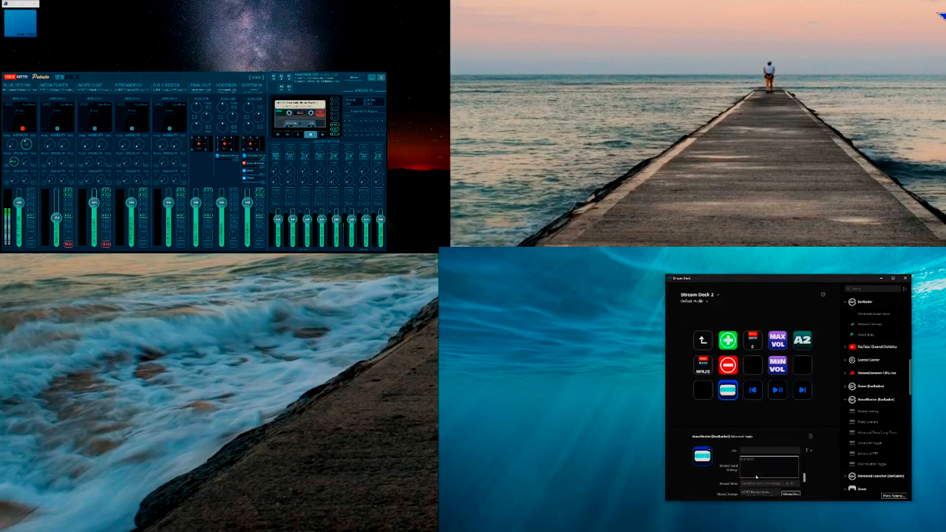
scroll(756, 477, down, 2)
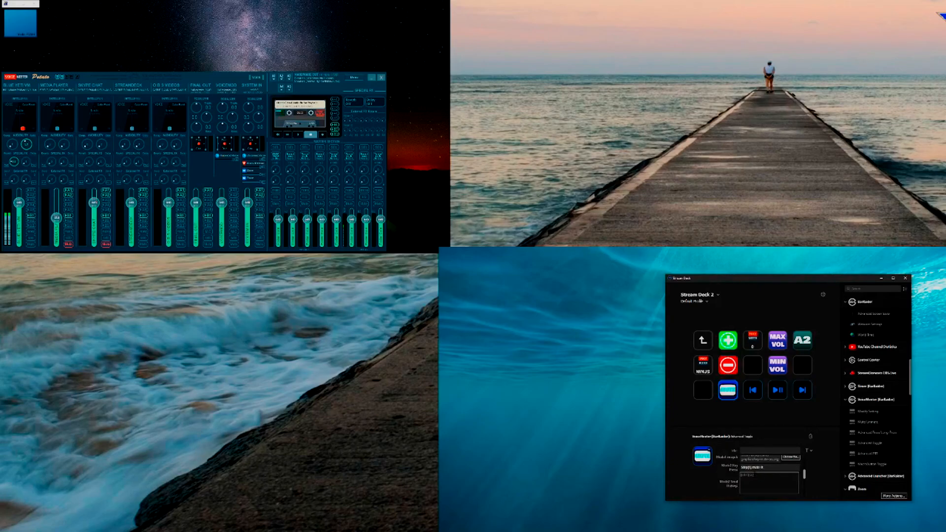